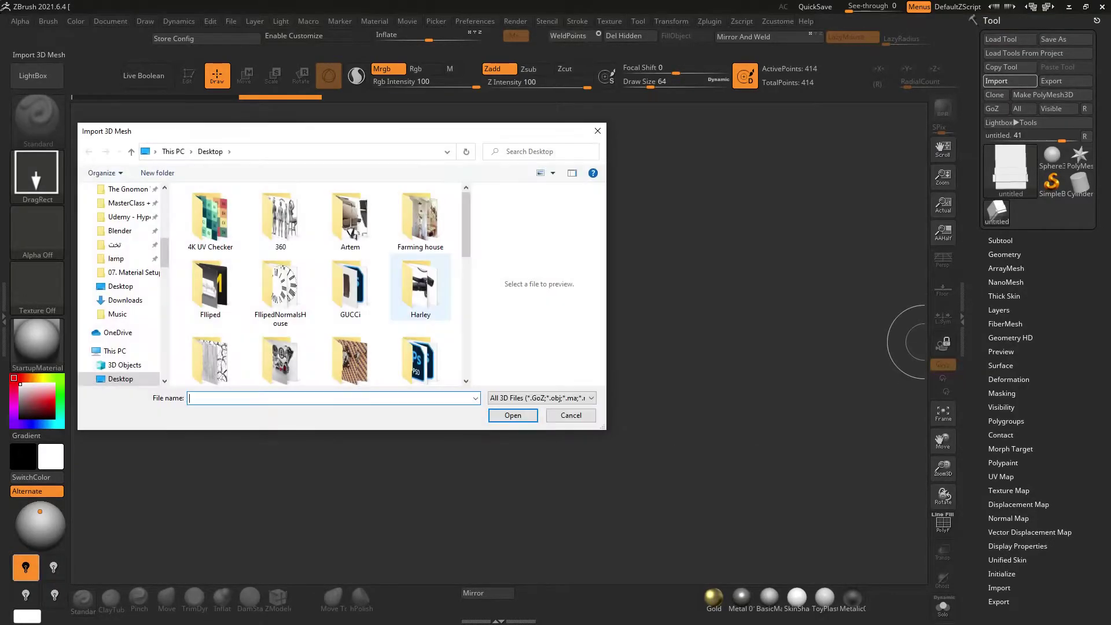
Import the untitled mesh and draw it onto the canvas
scroll(319, 284, "down", 1)
left_click(210, 351)
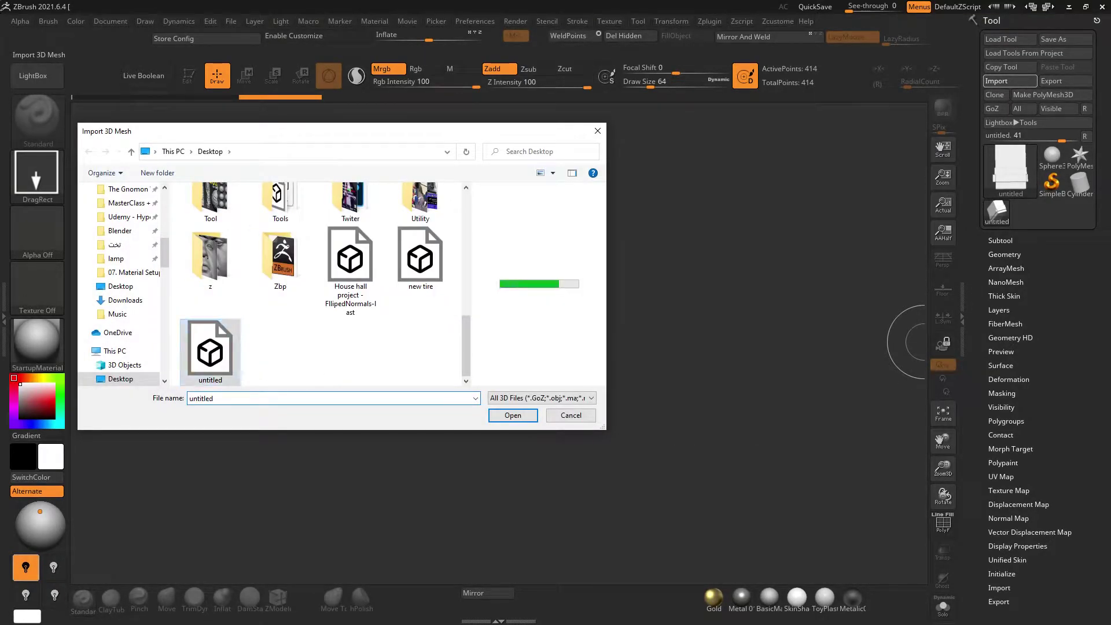
left_click(541, 399)
left_click(541, 399)
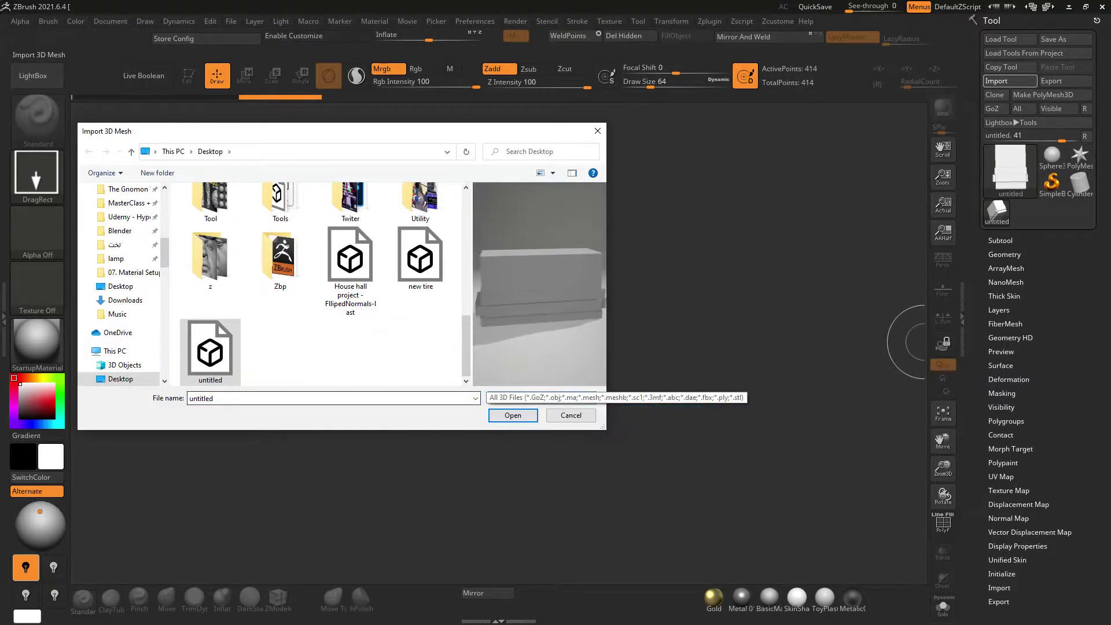
left_click(513, 415)
left_click_drag(488, 311, 488, 427)
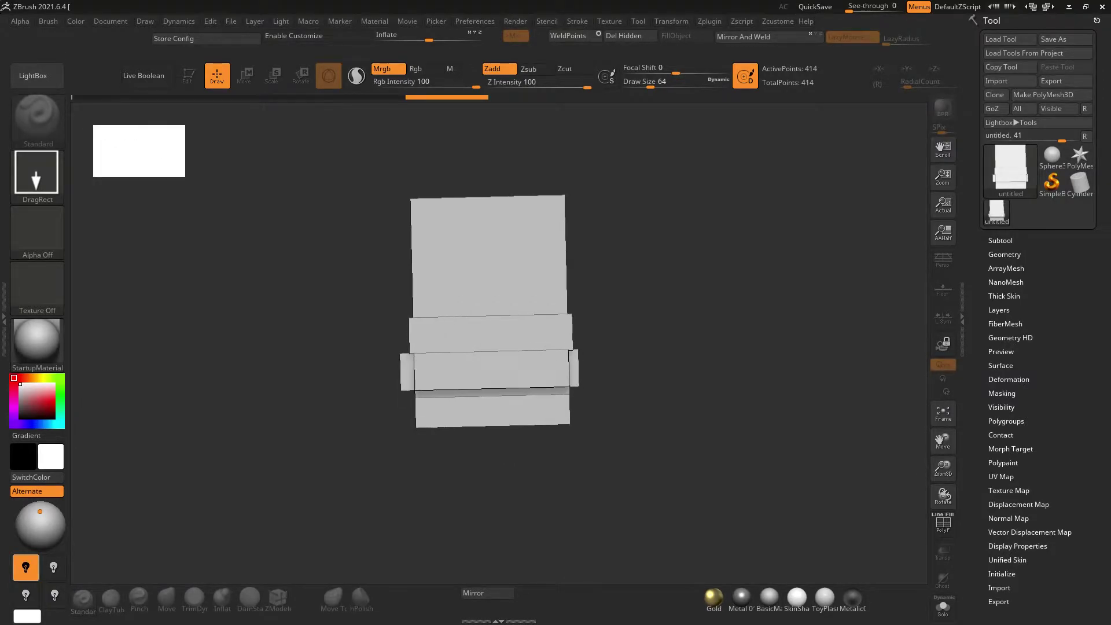
Put the block in Edit mode, convert it to a PolyMesh3D and enable perspective
key("t")
left_click_drag(720, 162, 907, 168)
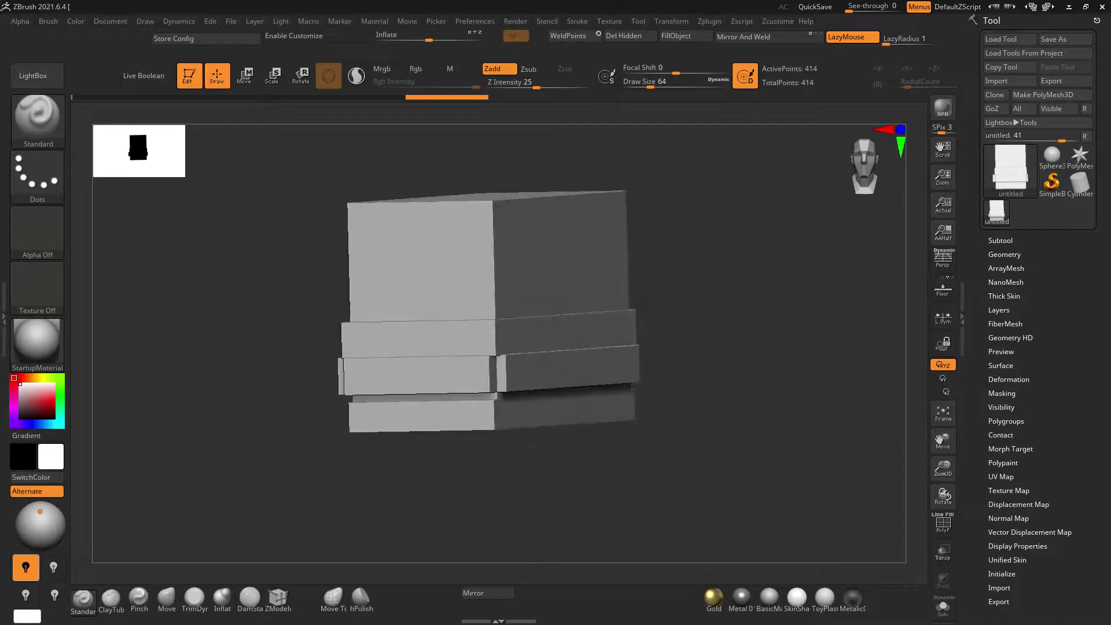
left_click(1052, 94)
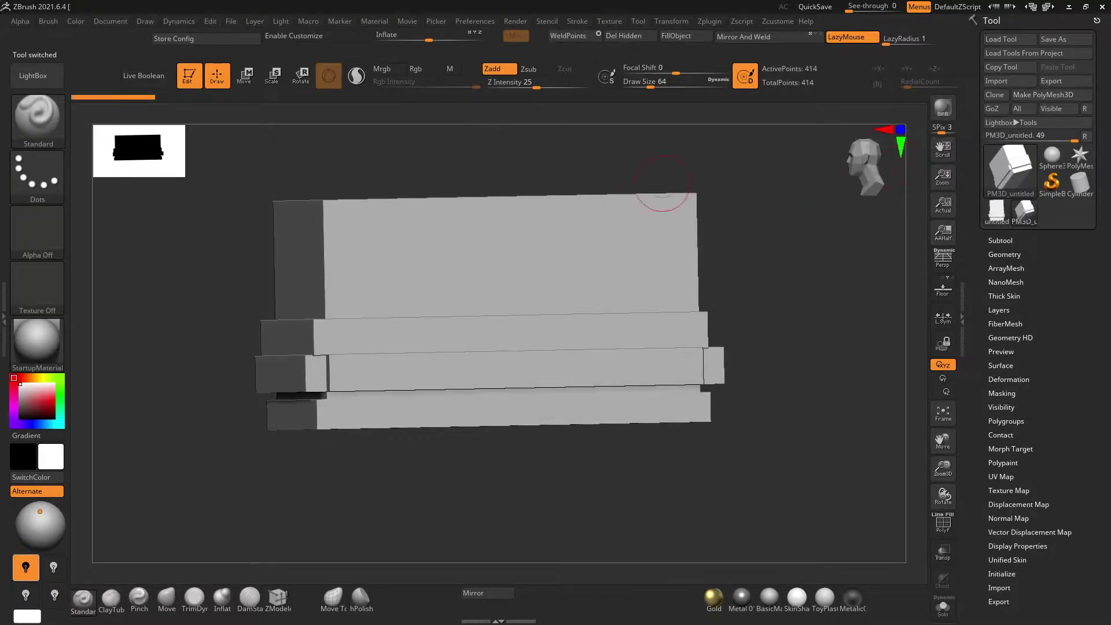
left_click_drag(799, 231, 924, 269)
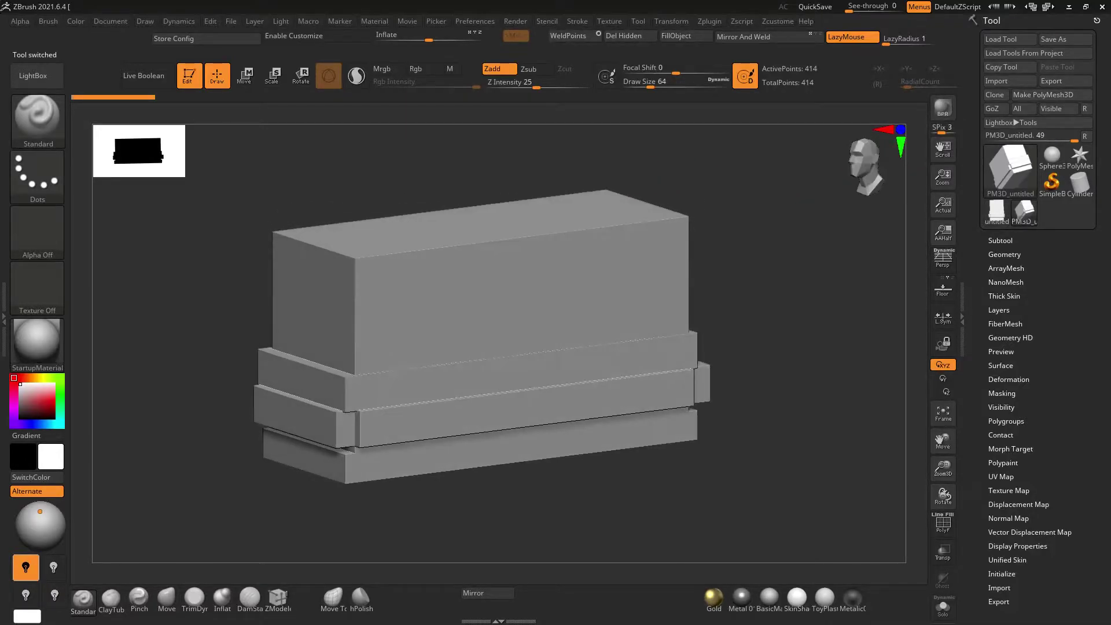
left_click(943, 259)
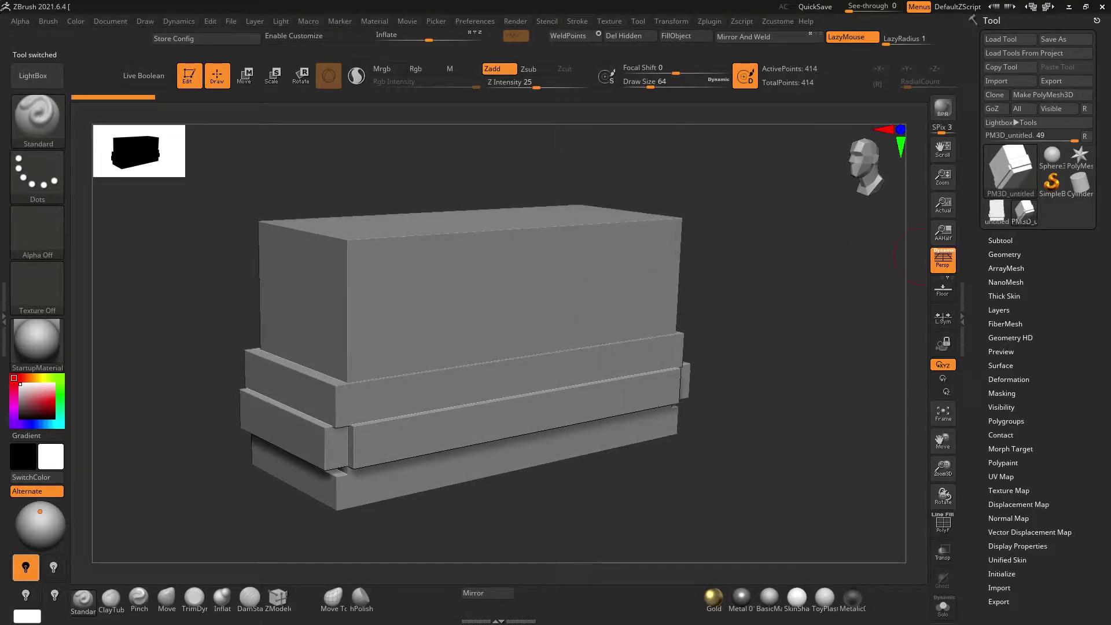
left_click(1005, 254)
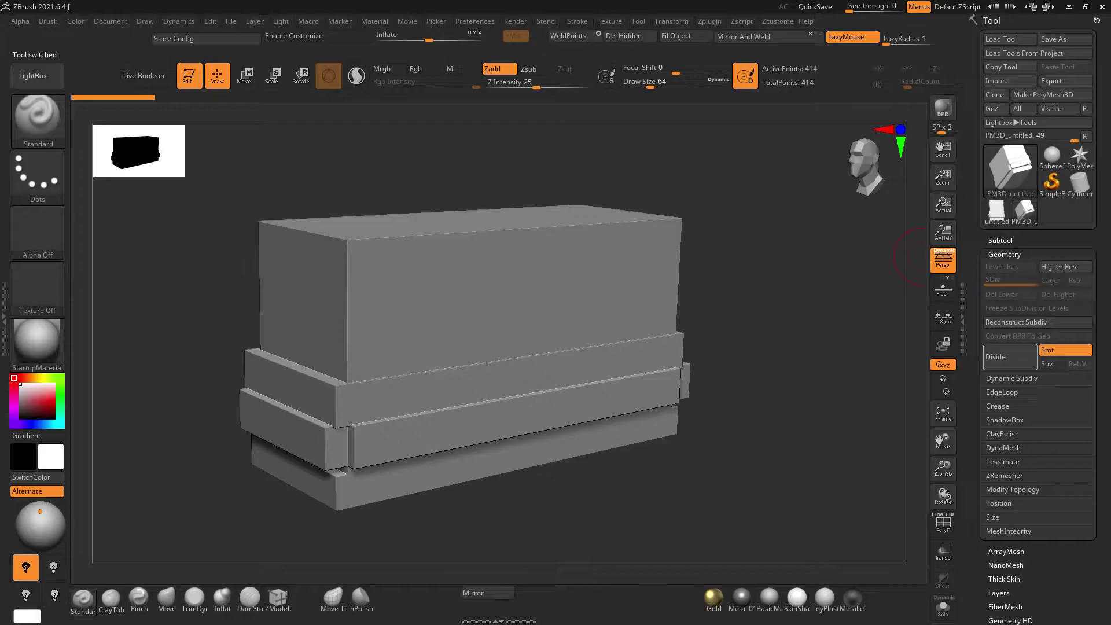
Subdivide the block six times to SDiv 7, about 1.687 million points
left_click(1010, 357)
left_click(1010, 357)
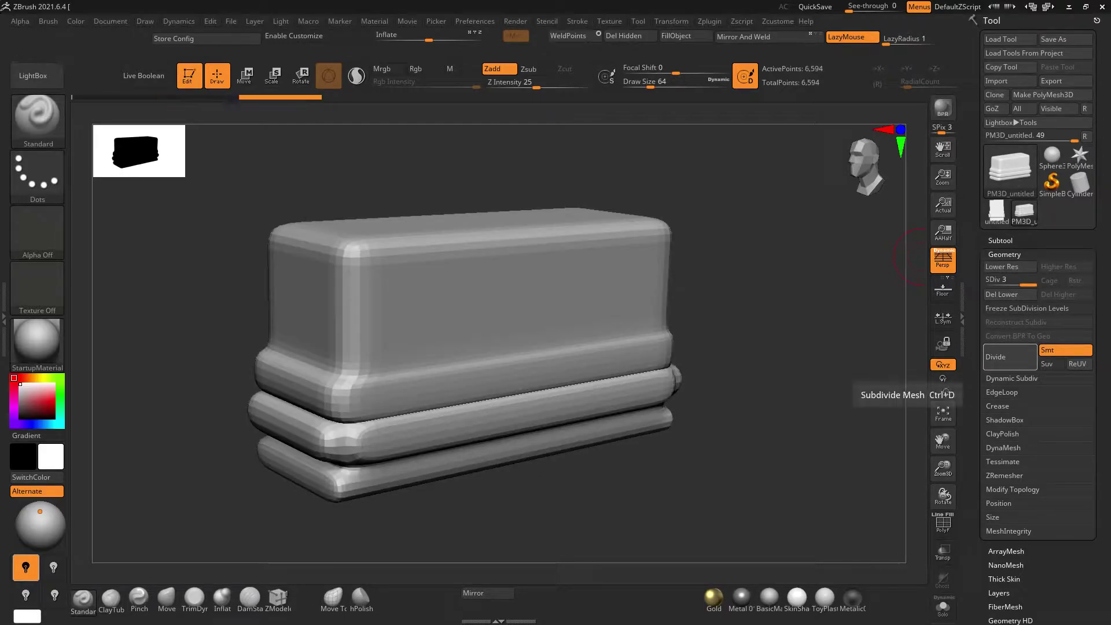
left_click(1010, 357)
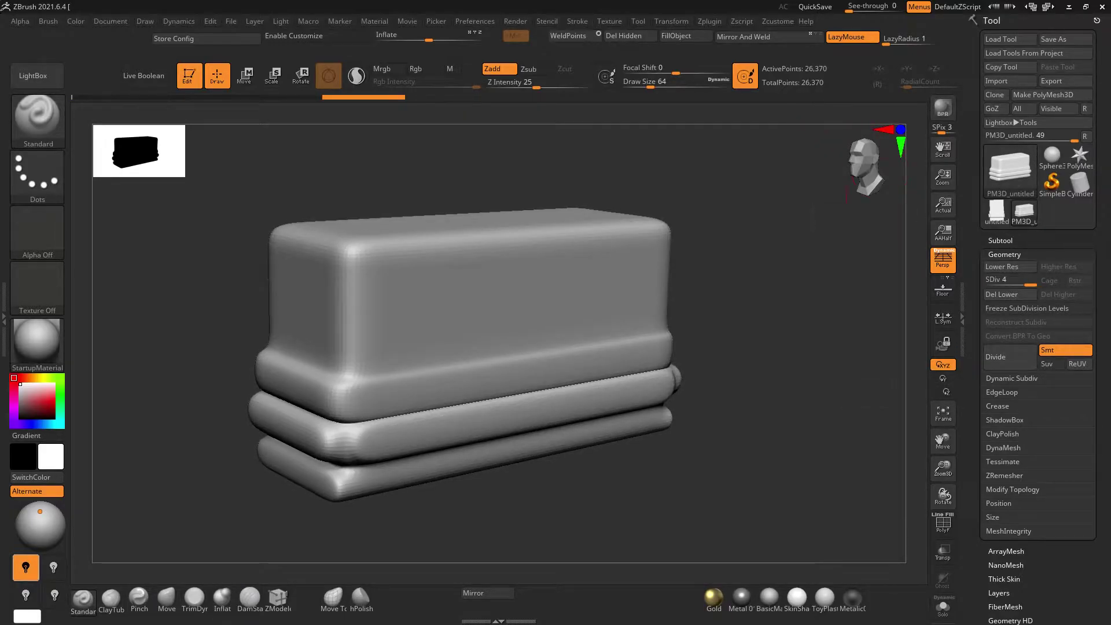
left_click(1010, 357)
left_click(1010, 356)
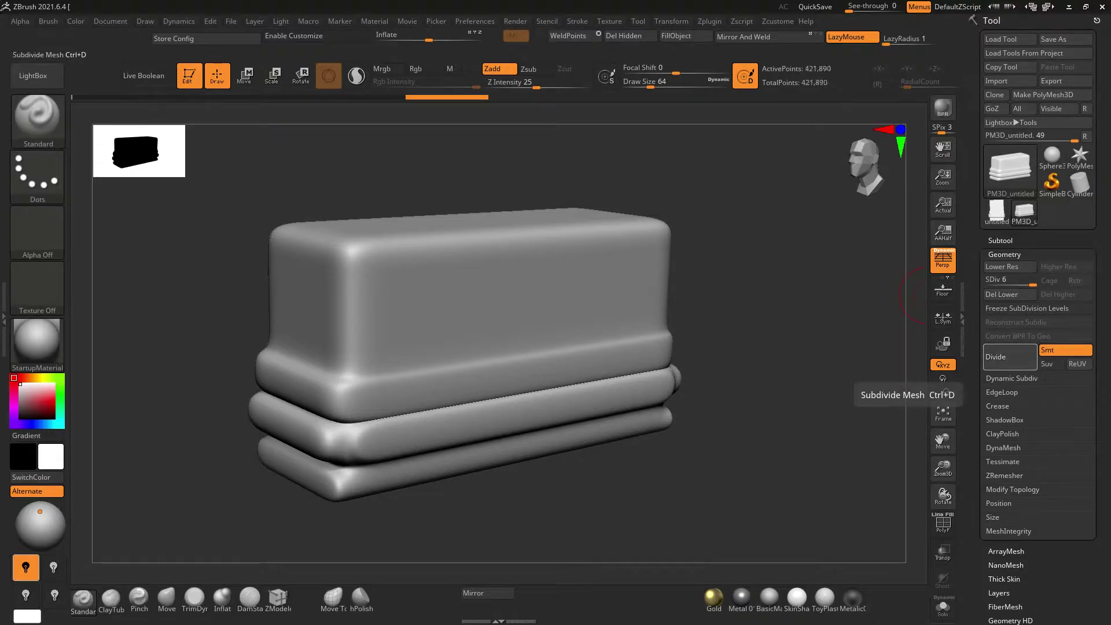
left_click(1010, 356)
mouse_move(701, 280)
left_mouse_down()
mouse_move(610, 280)
mouse_move(662, 264)
mouse_move(747, 301)
left_mouse_up()
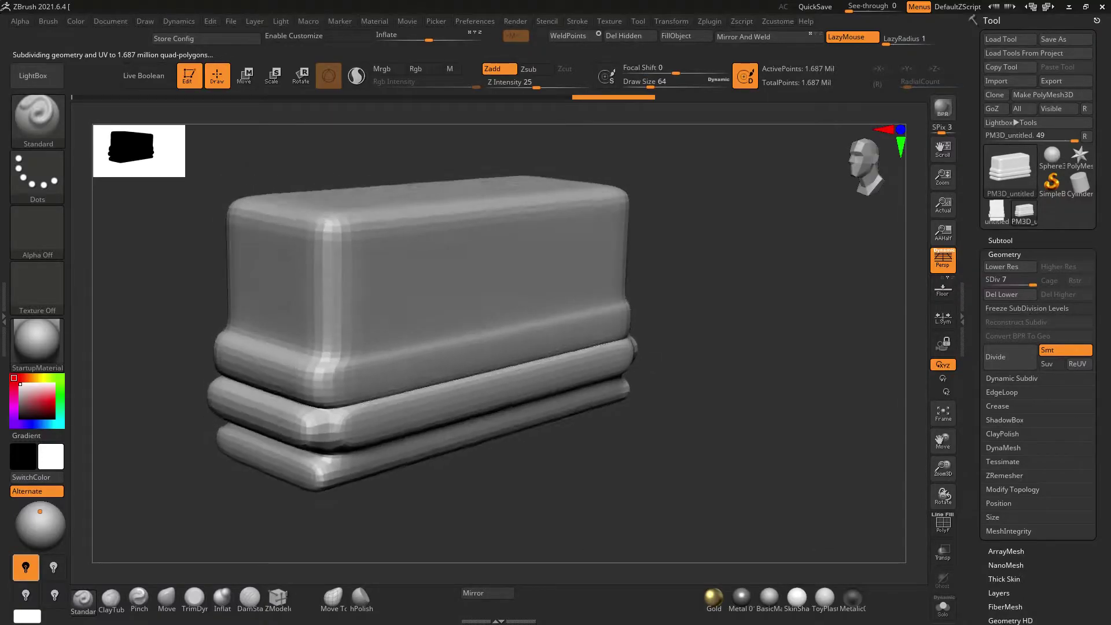
mouse_move(658, 268)
left_mouse_down()
mouse_move(635, 248)
mouse_move(648, 255)
left_mouse_up()
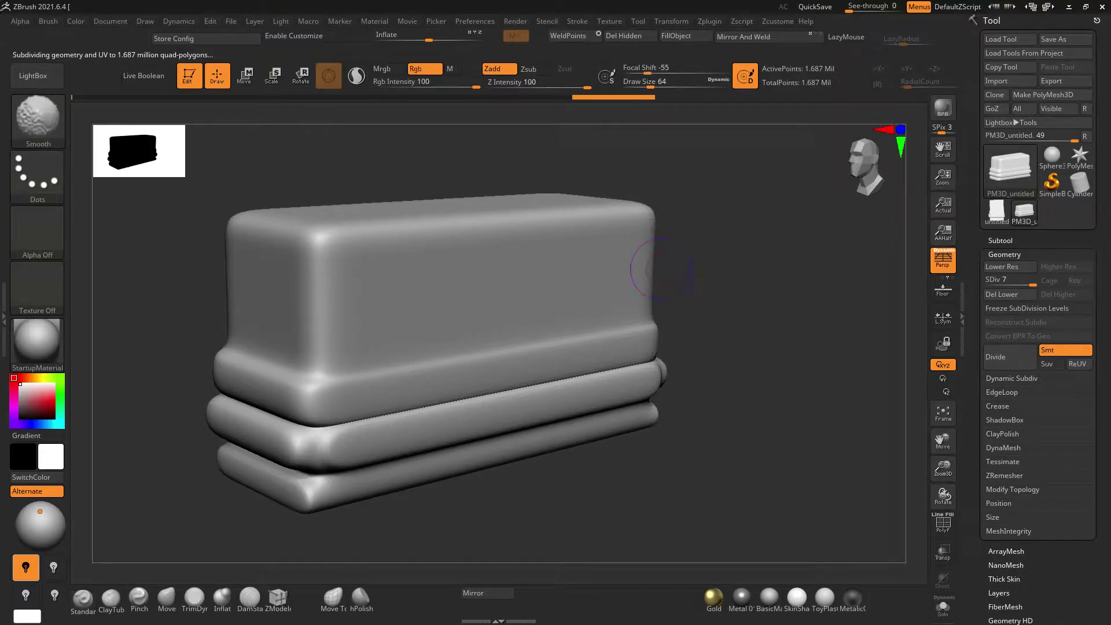
Set the stroke to DragRect and start an alpha image import
left_click(37, 176)
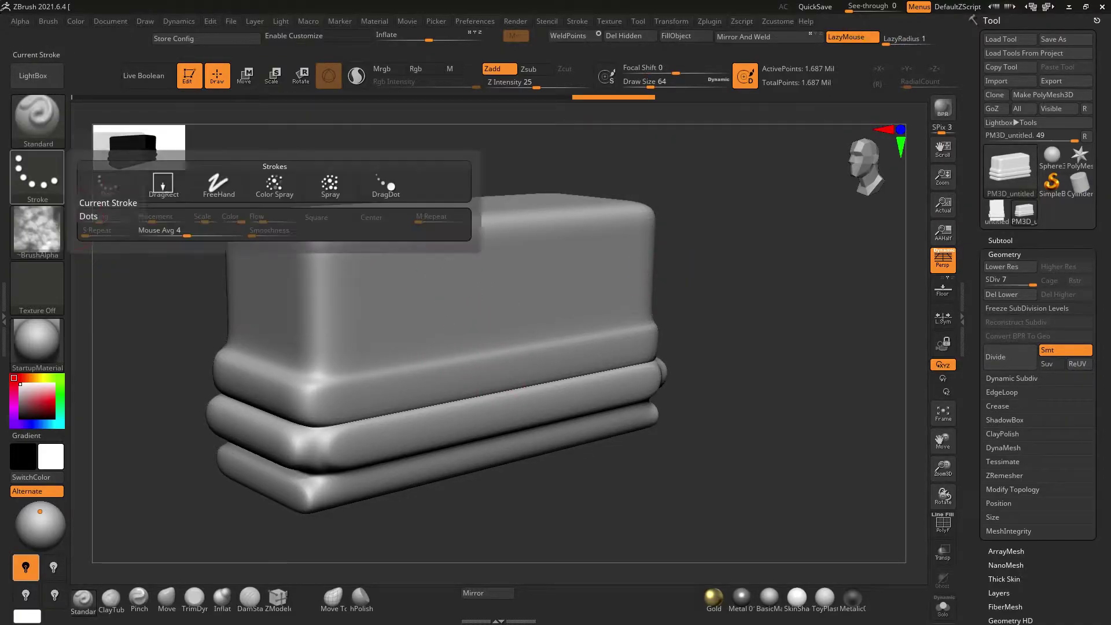
left_click(159, 181)
left_click(37, 232)
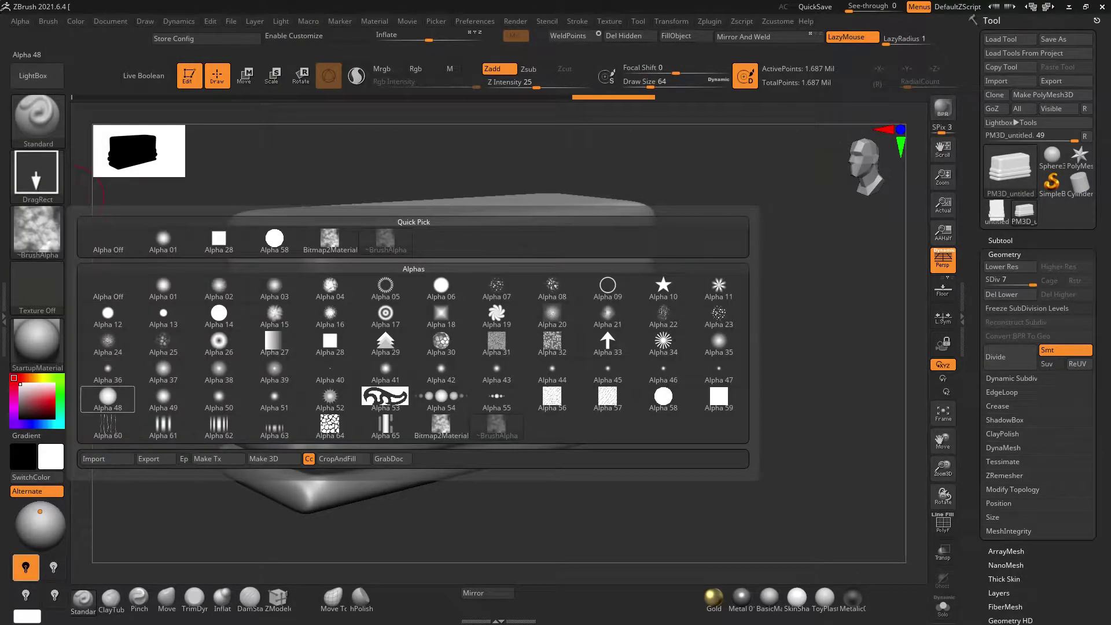
left_click(98, 458)
Import Bitmap2Material_3_Height from the Rock 1 folder as the brush alpha
left_click(301, 151)
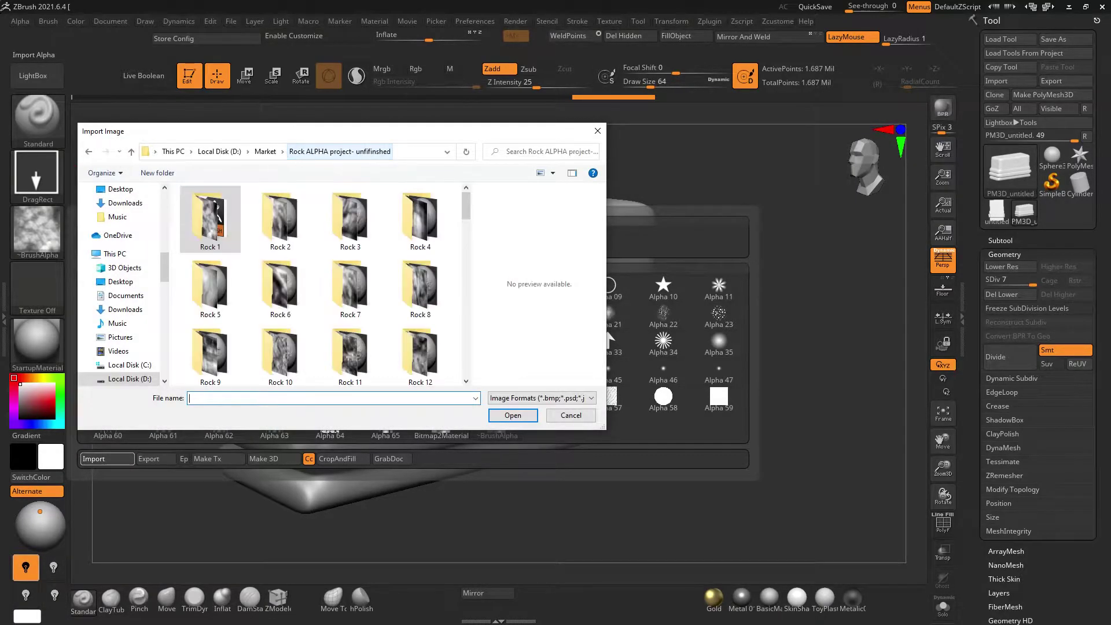
scroll(347, 199, "down", 10)
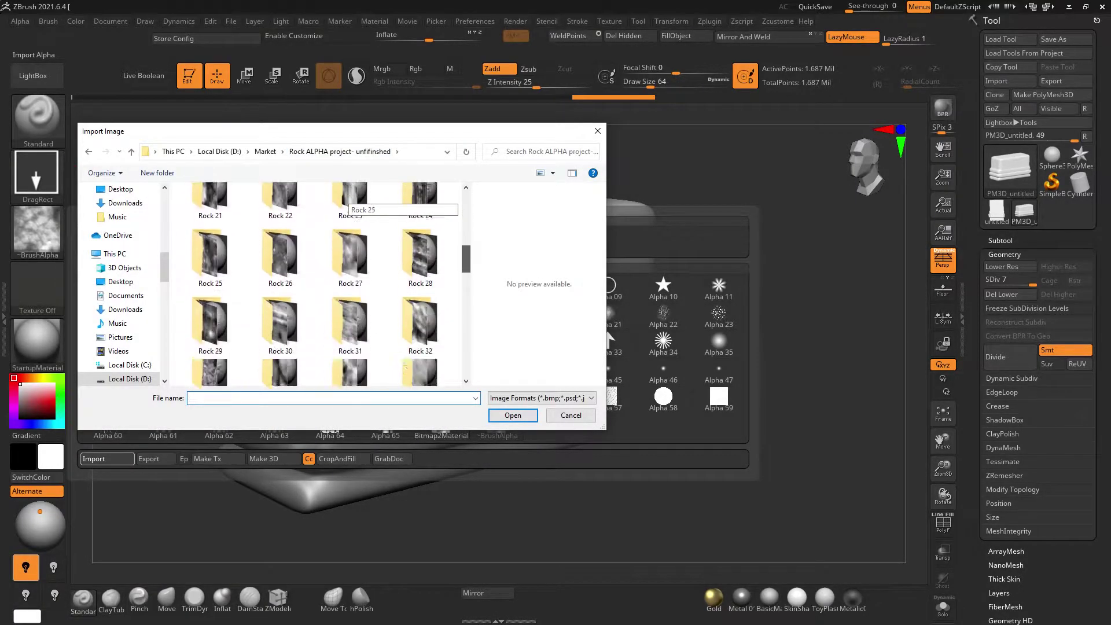
scroll(347, 202, "down", 3)
scroll(348, 202, "down", 3)
scroll(347, 202, "down", 2)
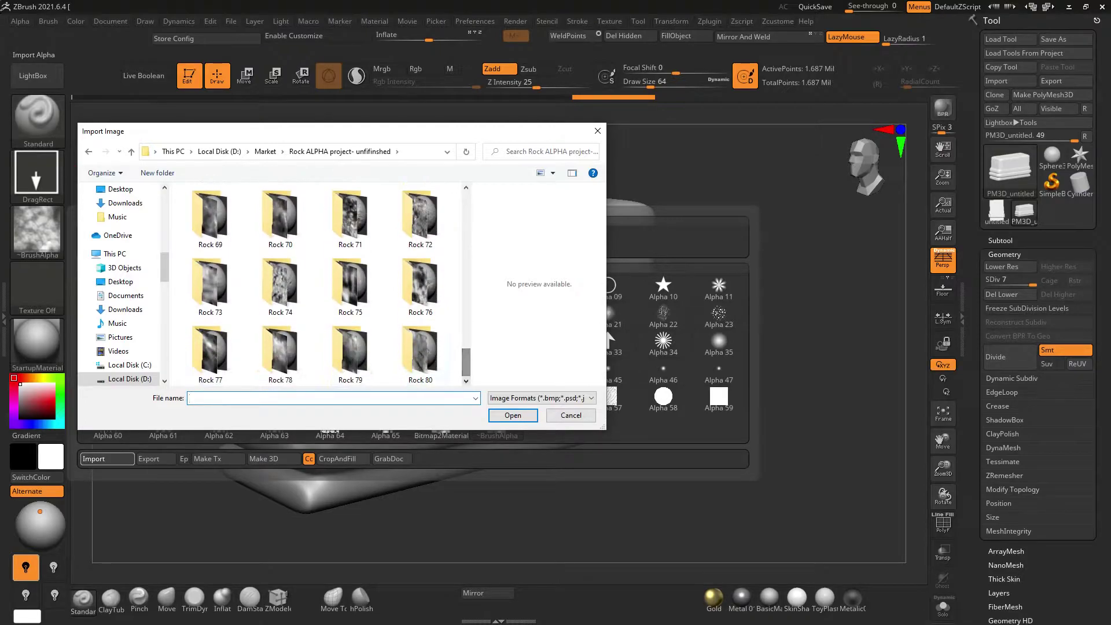
key("Home")
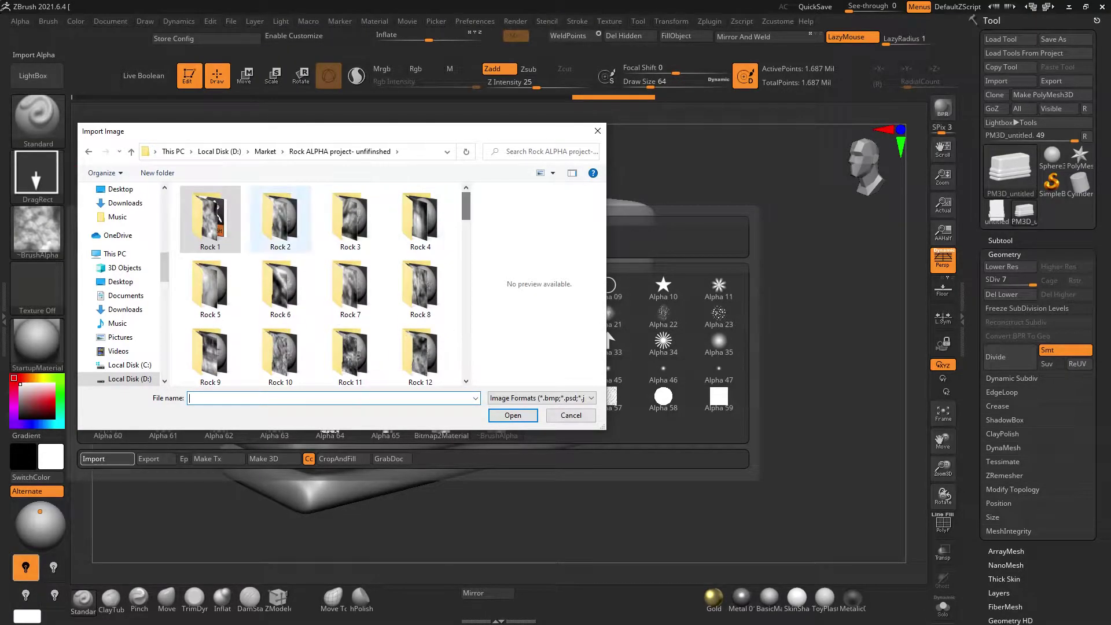
key("Return")
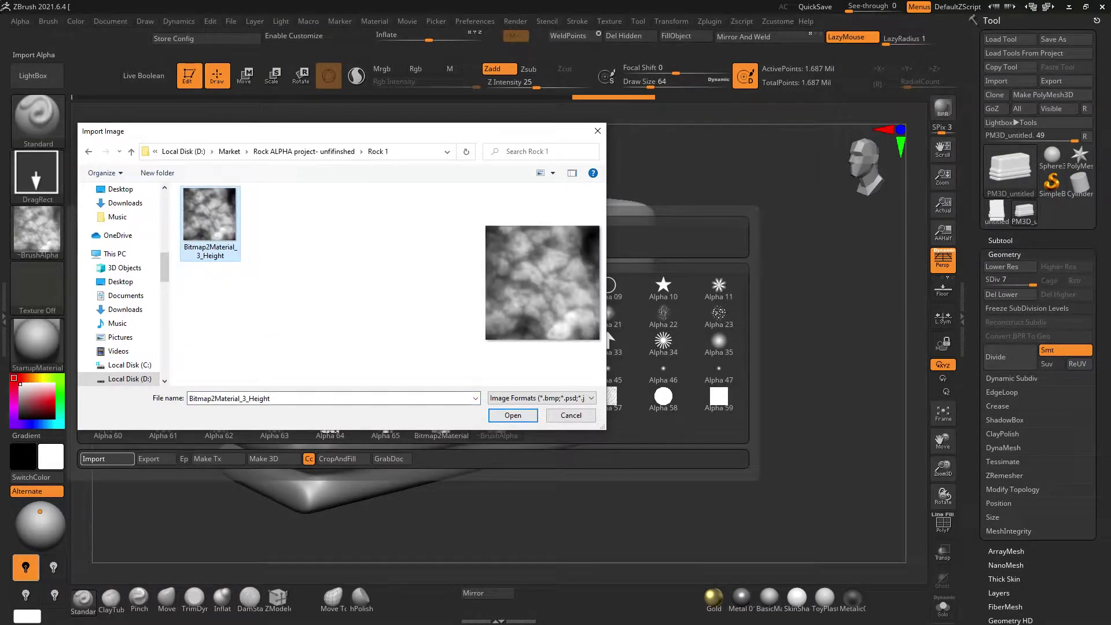
key("Return")
Stamp the Rock 1 alpha across the block's left end, redoing the stamp after undos
left_click(330, 238)
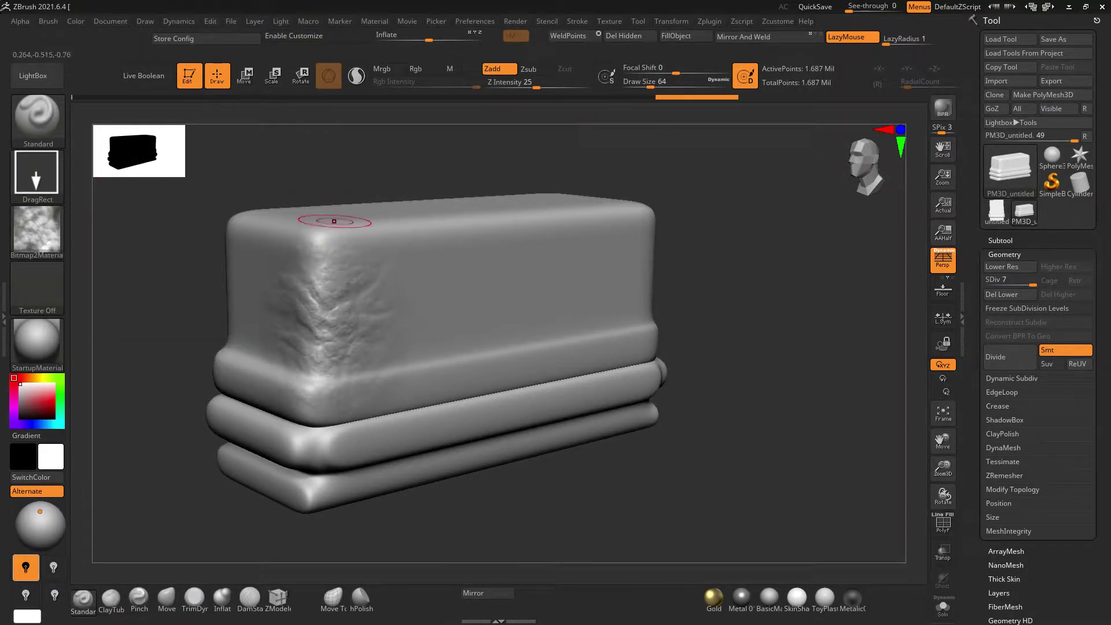
key("ctrl+z")
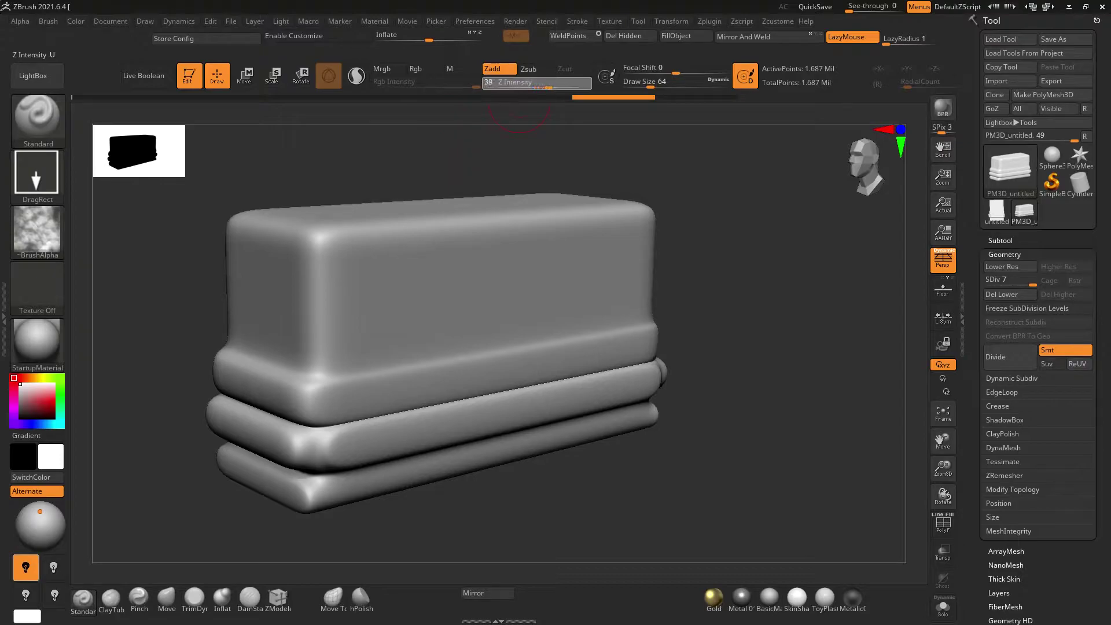
left_click_drag(309, 354, 347, 405)
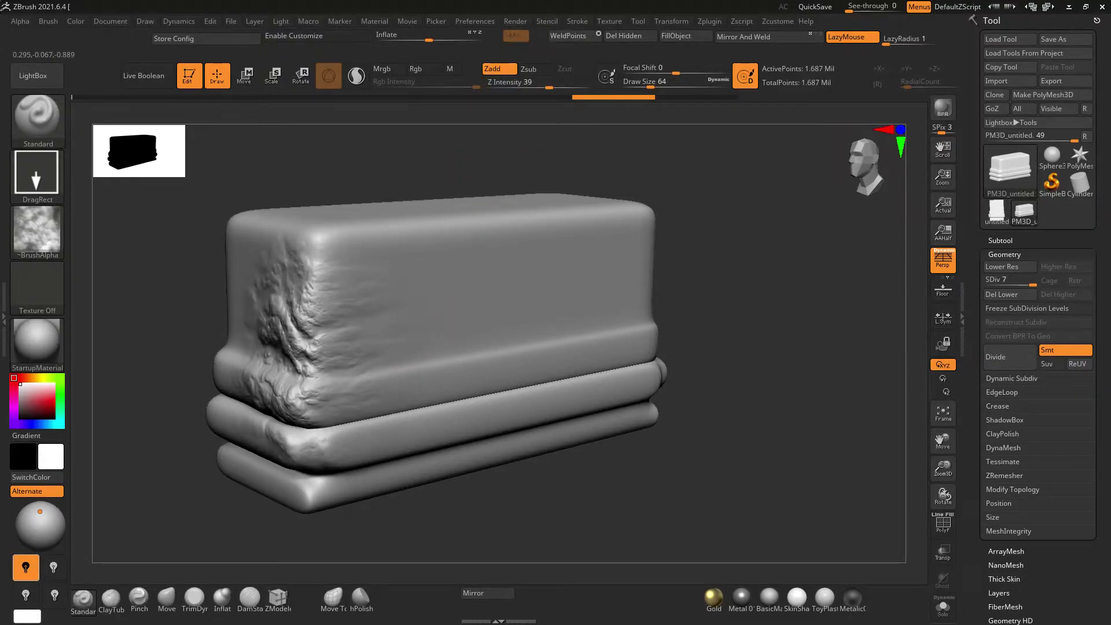
key("ctrl+z")
mouse_move(460, 342)
left_mouse_down()
mouse_move(492, 376)
mouse_move(666, 417)
left_mouse_up()
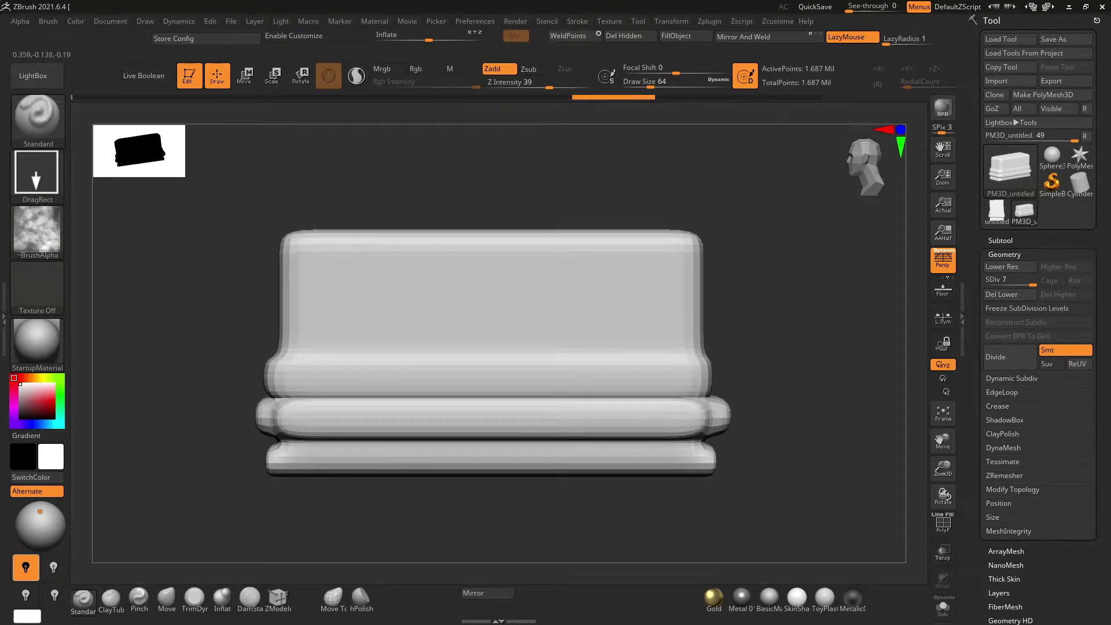
Import Rock 2's Bitmap2Material_3_Height image as the brush alpha
left_click(107, 458)
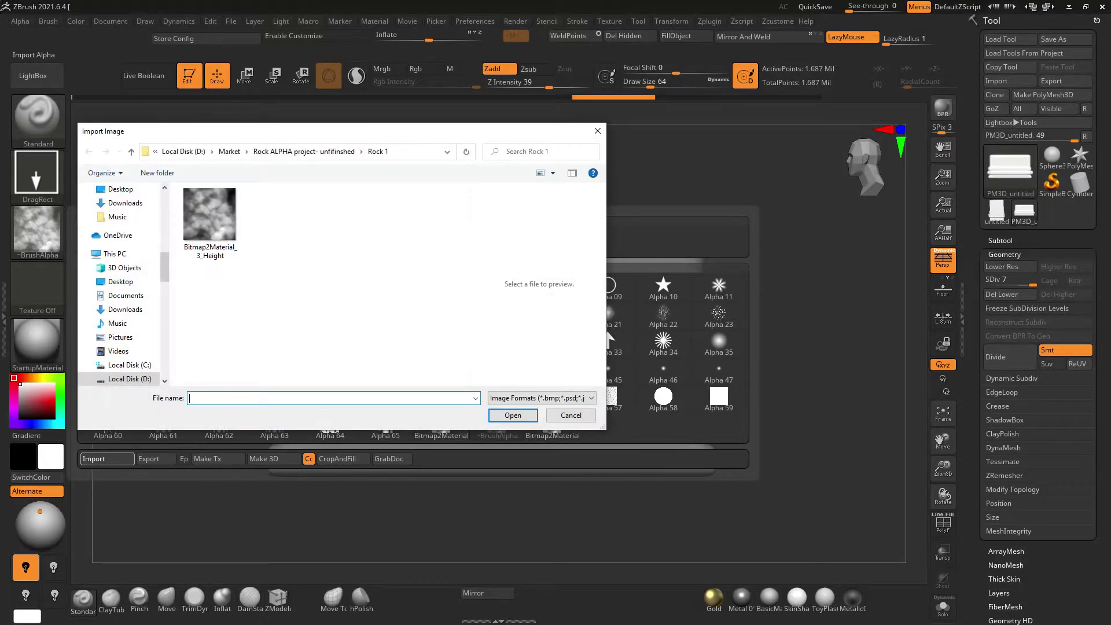
left_click(304, 151)
double_click(281, 223)
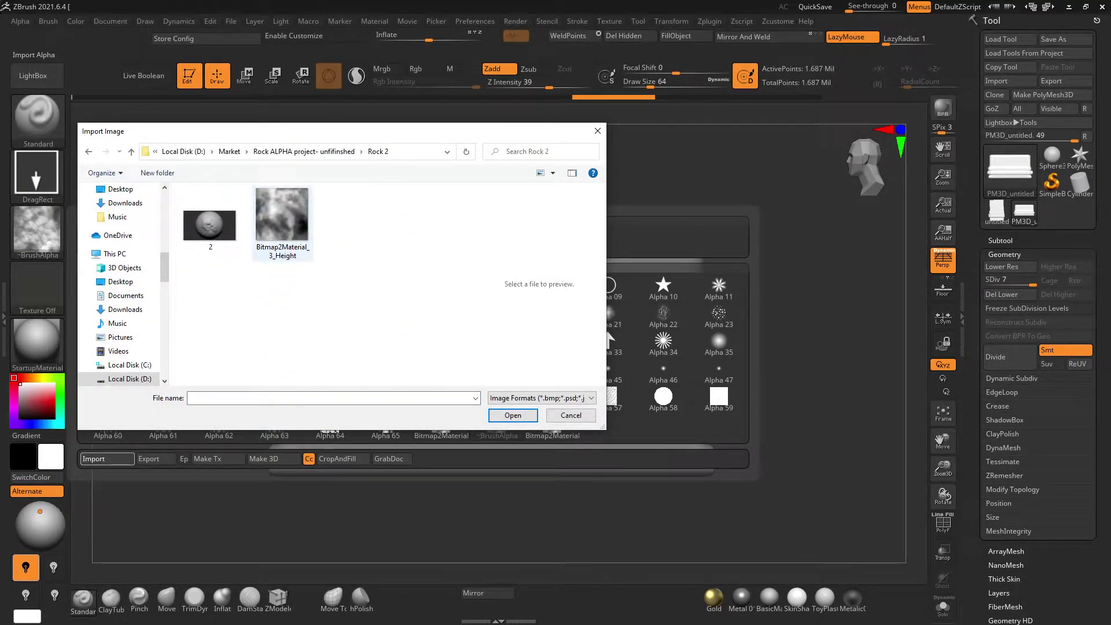
double_click(282, 220)
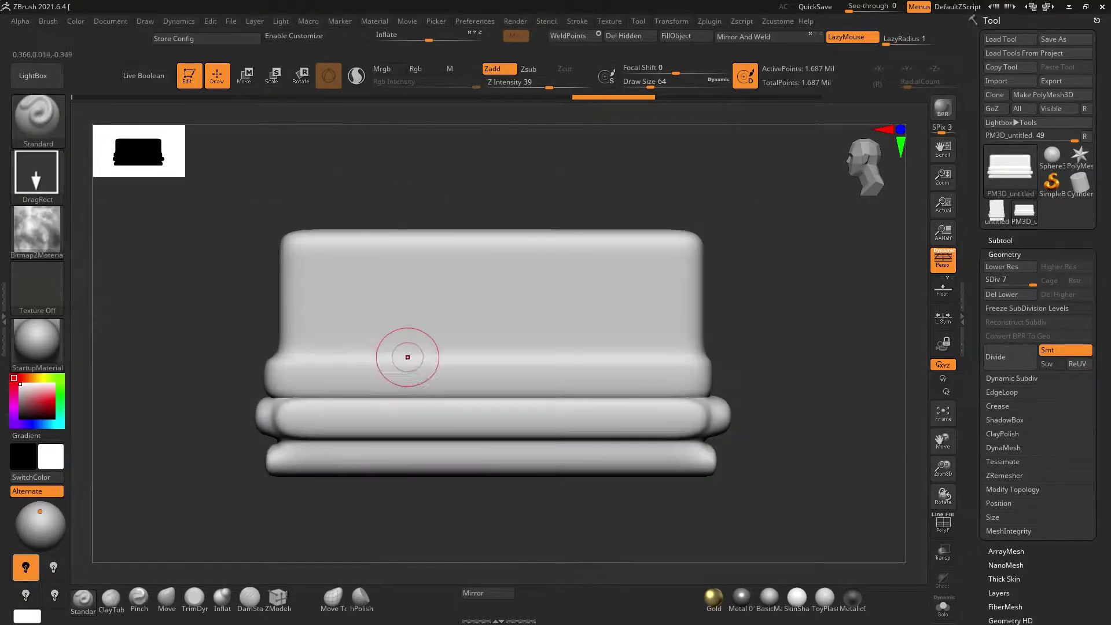
Stamp rough rock detail on the block's lower front-left, then undo the latest stamp
left_click_drag(320, 382, 324, 405)
left_click_drag(440, 515, 311, 418)
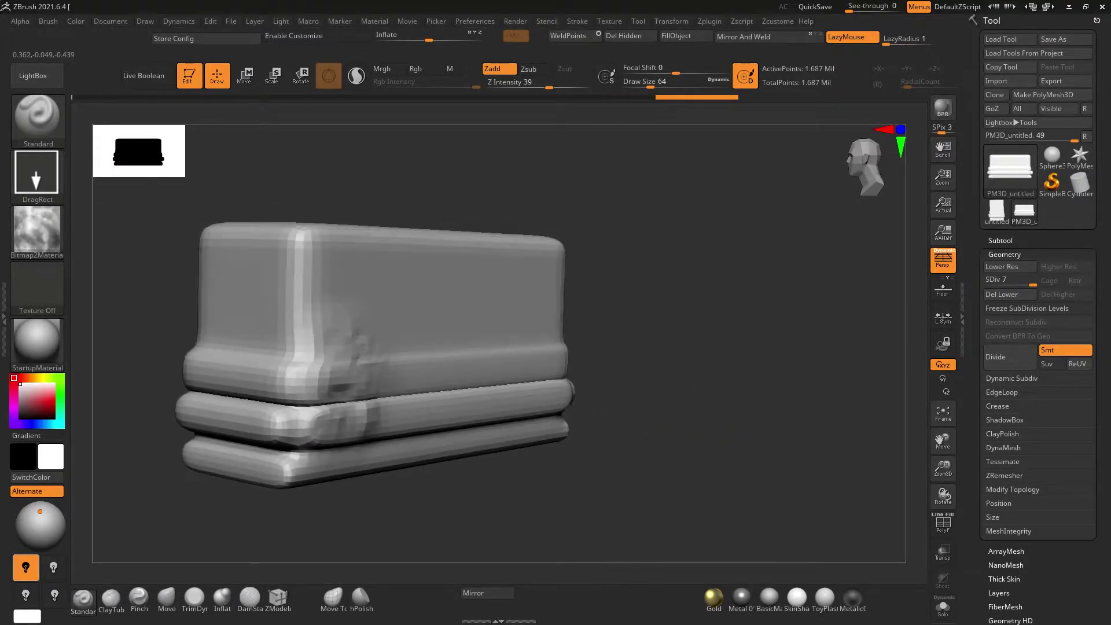
key("ctrl+z")
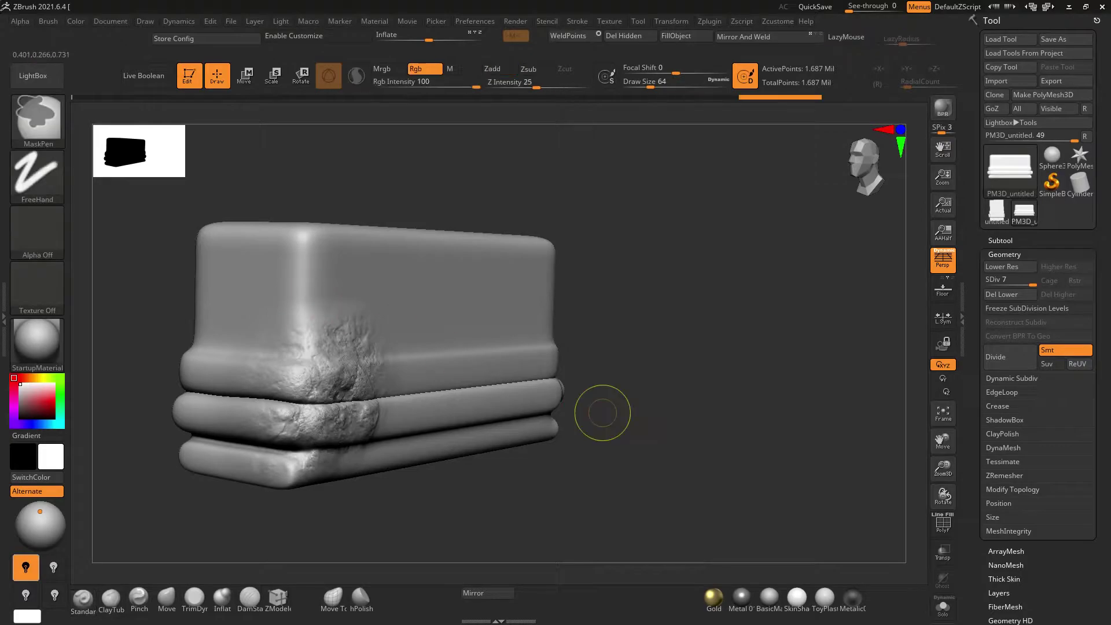
left_click(37, 231)
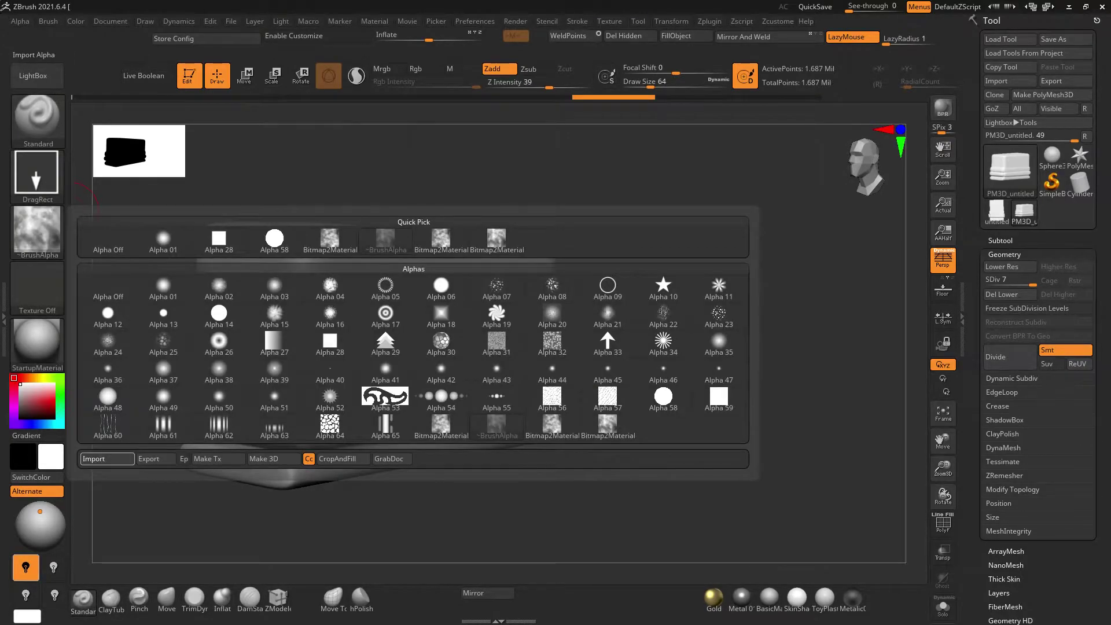
Import Rock 3's Bitmap2Material_3_Height image as the brush alpha
left_click(108, 458)
left_click(131, 152)
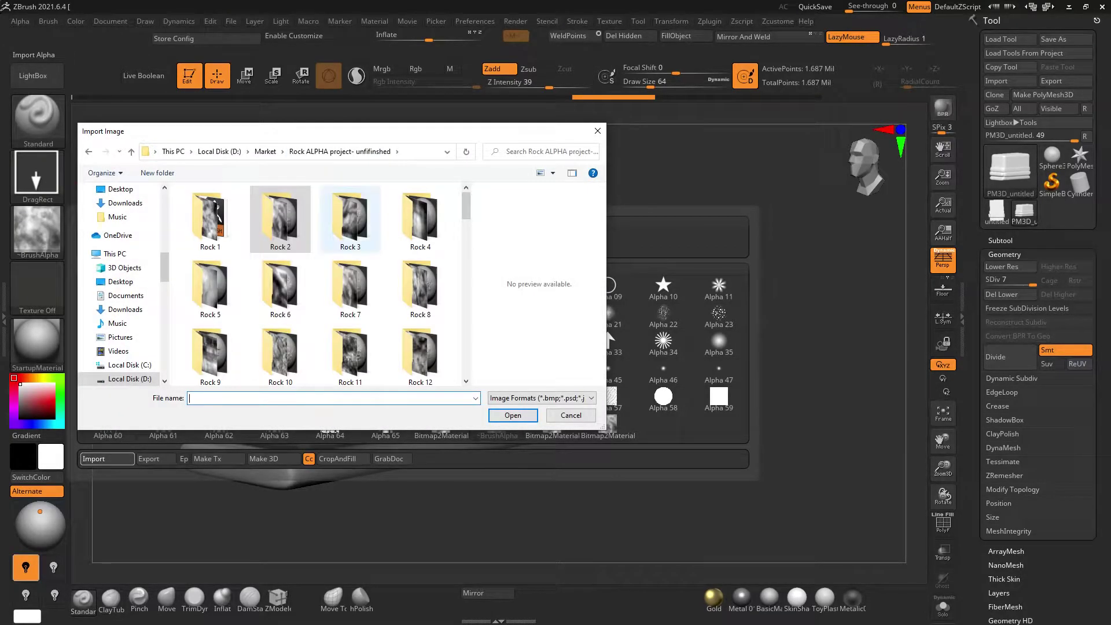
double_click(350, 220)
left_click(282, 220)
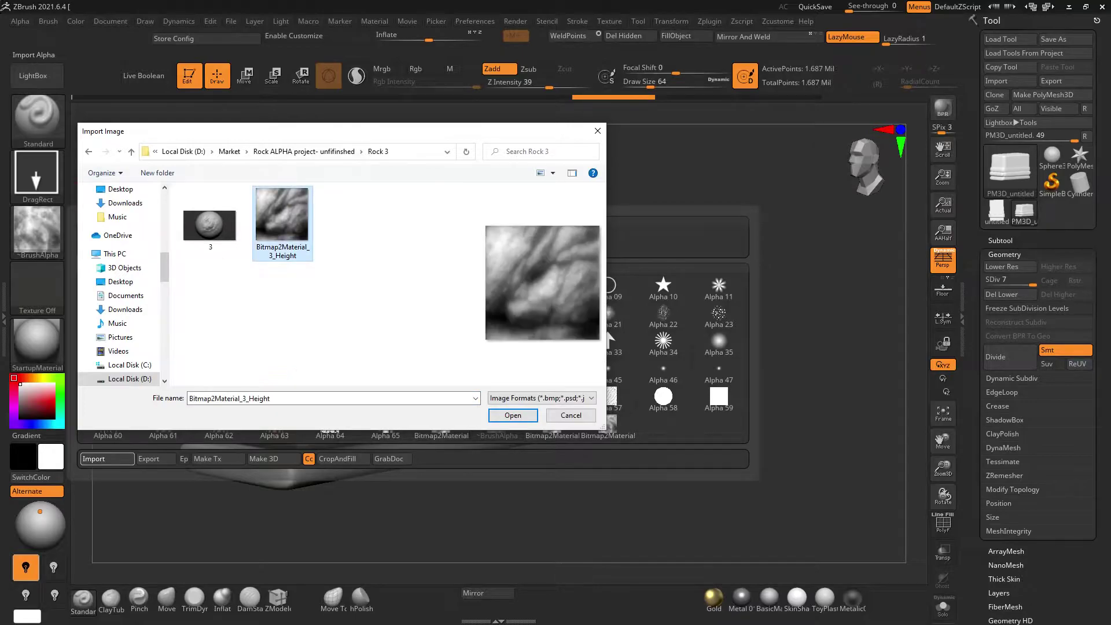
left_click(512, 415)
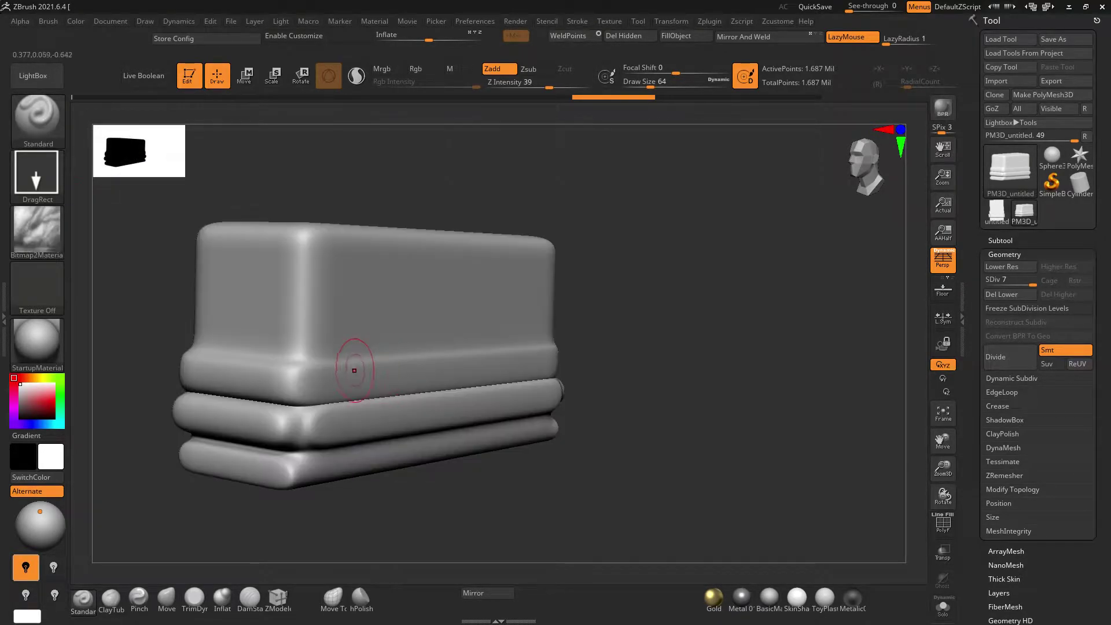
Trial-stamp Rock 3 texture across the front face, then undo the stamps
left_click_drag(347, 376, 289, 266)
left_click_drag(752, 301, 683, 301)
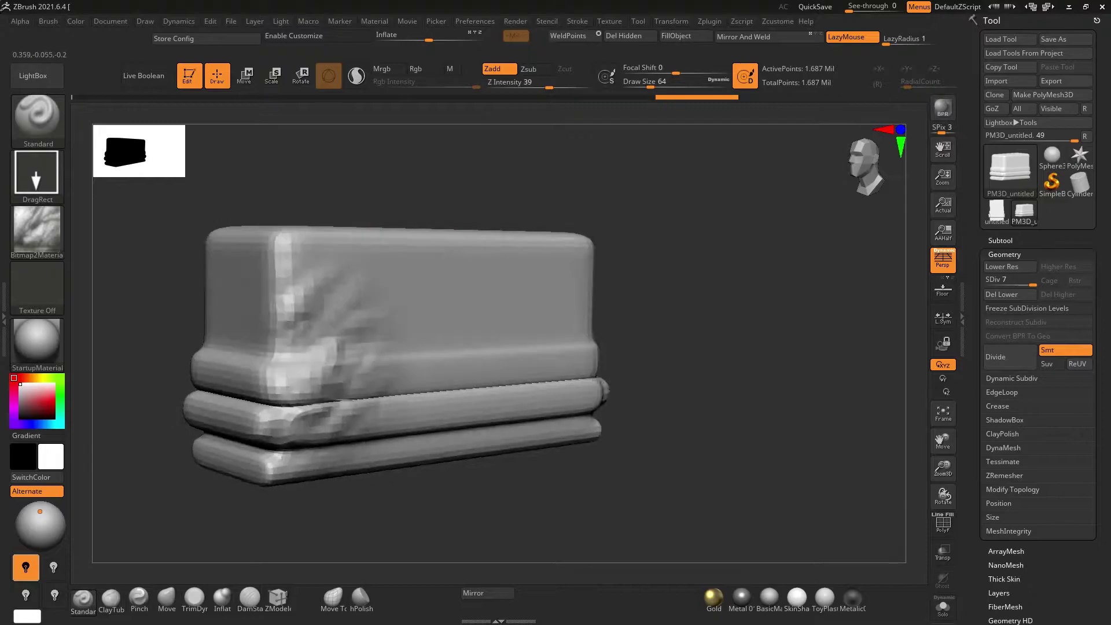
left_click_drag(324, 336, 289, 278)
left_click_drag(411, 360, 393, 301)
left_click_drag(463, 347, 439, 289)
mouse_move(542, 317)
left_mouse_down()
mouse_move(585, 248)
mouse_move(516, 255)
left_mouse_up()
mouse_move(585, 380)
left_mouse_down()
mouse_move(648, 312)
mouse_move(579, 301)
left_mouse_up()
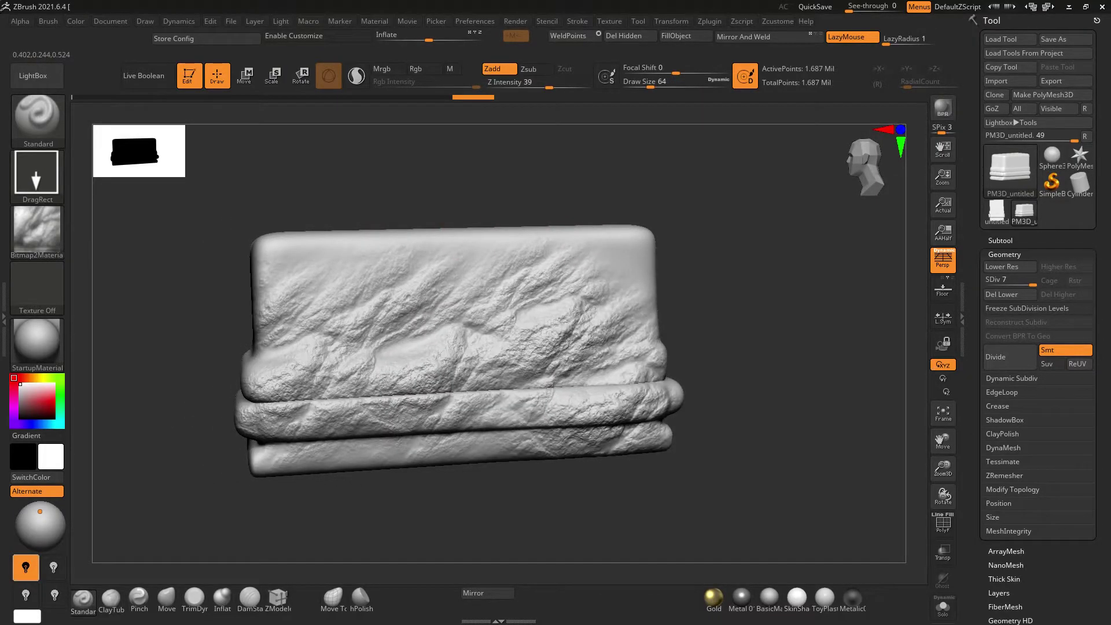
left_click_drag(555, 509, 647, 428)
key("ctrl+z")
key("ctrl+z")
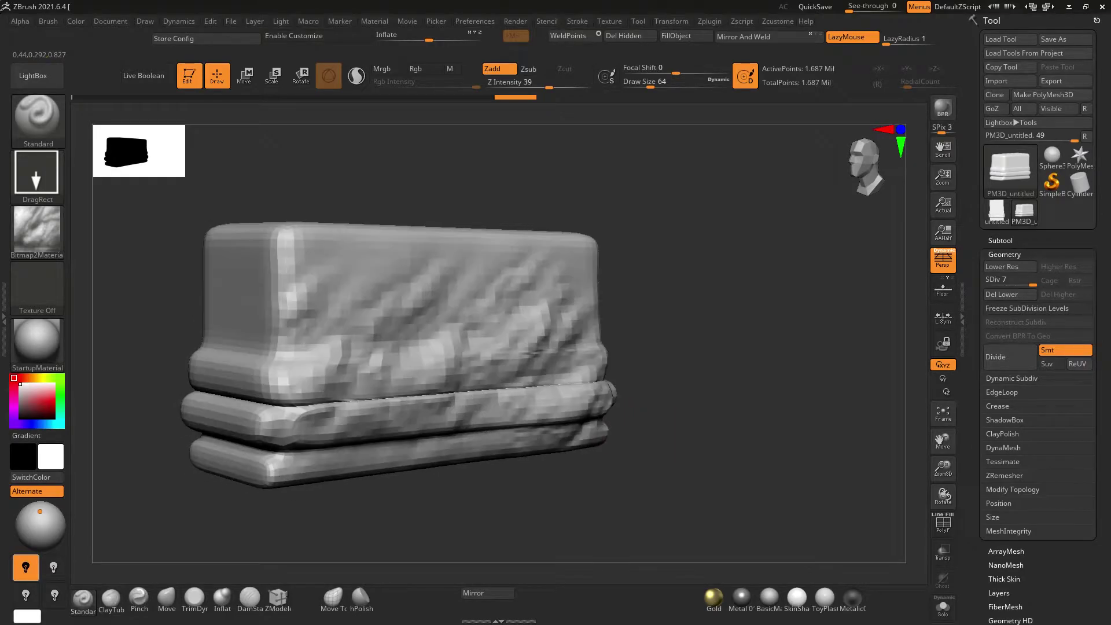
key("ctrl+z")
key("ctrl+z")
key("ctrl+z")
key("ctrl+z")
key("ctrl+z")
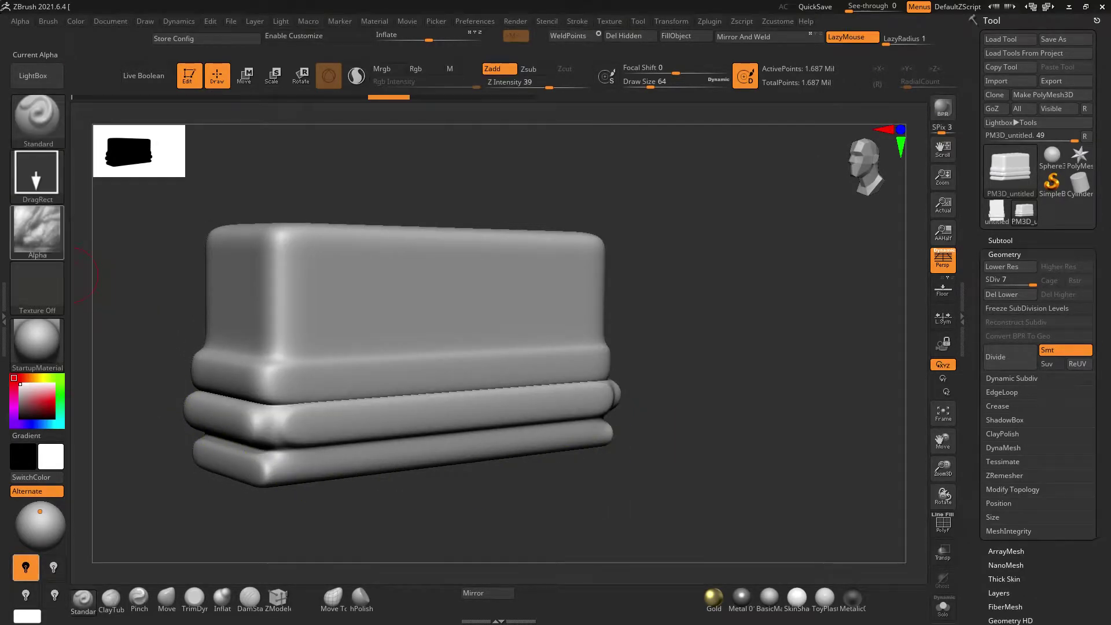
Browse the Rock 4 and Rock 8 folders, then import Rock 9's Bitmap2Material_3_Height as an alpha
left_click(37, 231)
left_click(107, 458)
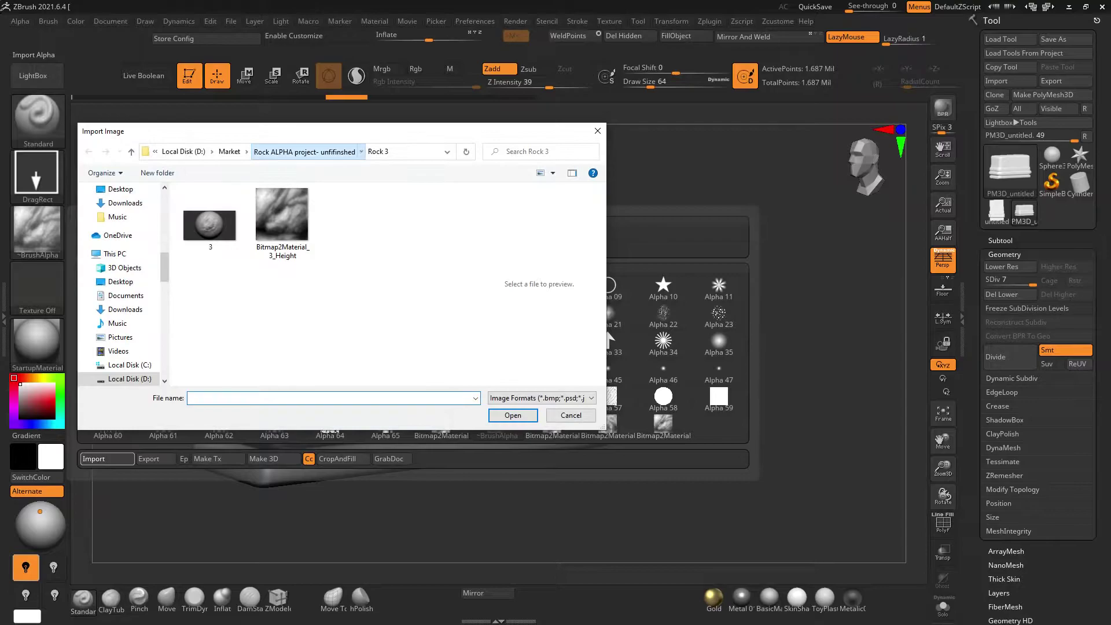
left_click(307, 151)
double_click(420, 220)
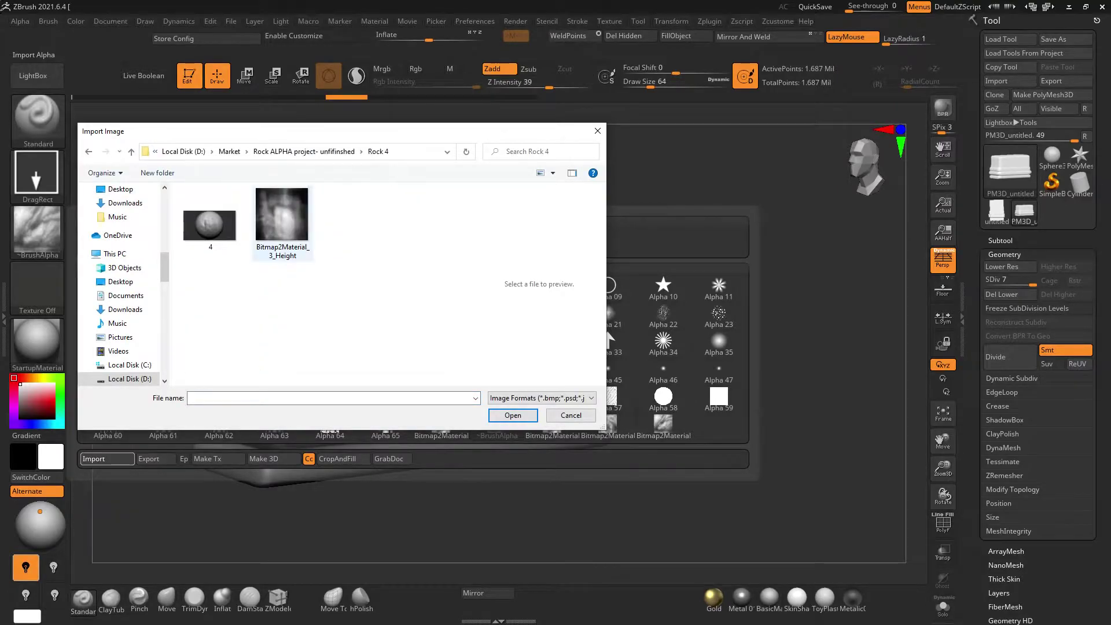
left_click(307, 152)
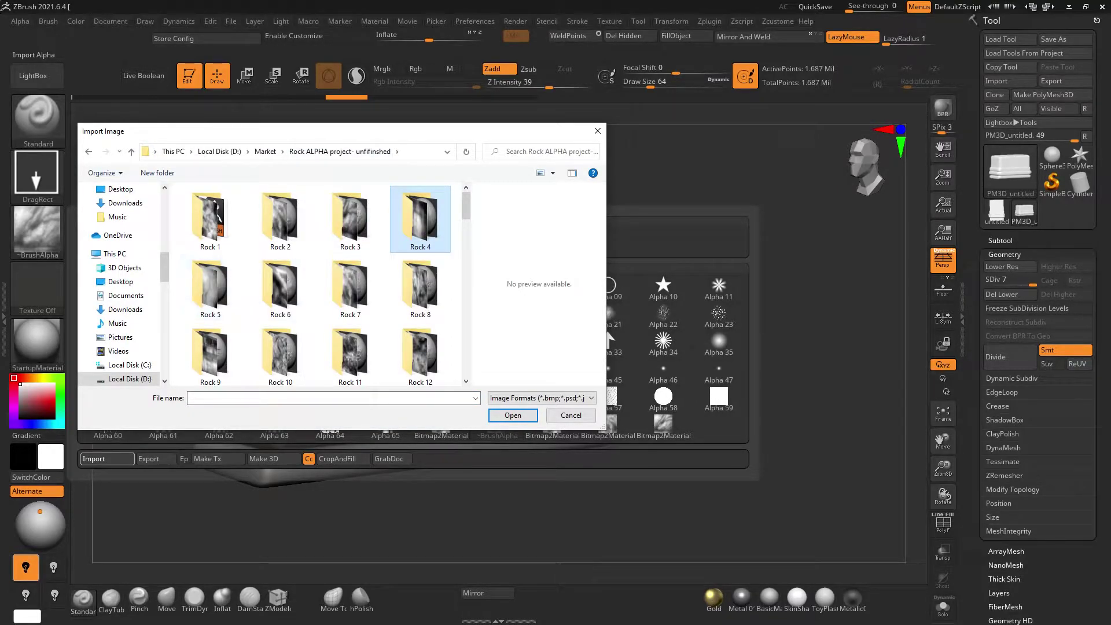
double_click(420, 289)
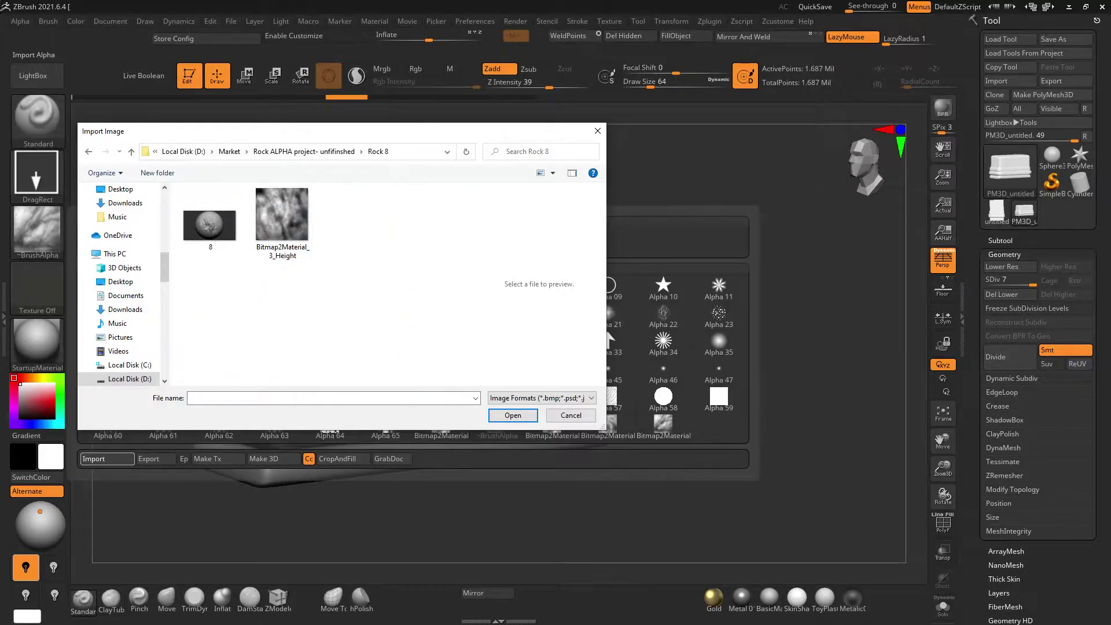
left_click(307, 151)
double_click(210, 355)
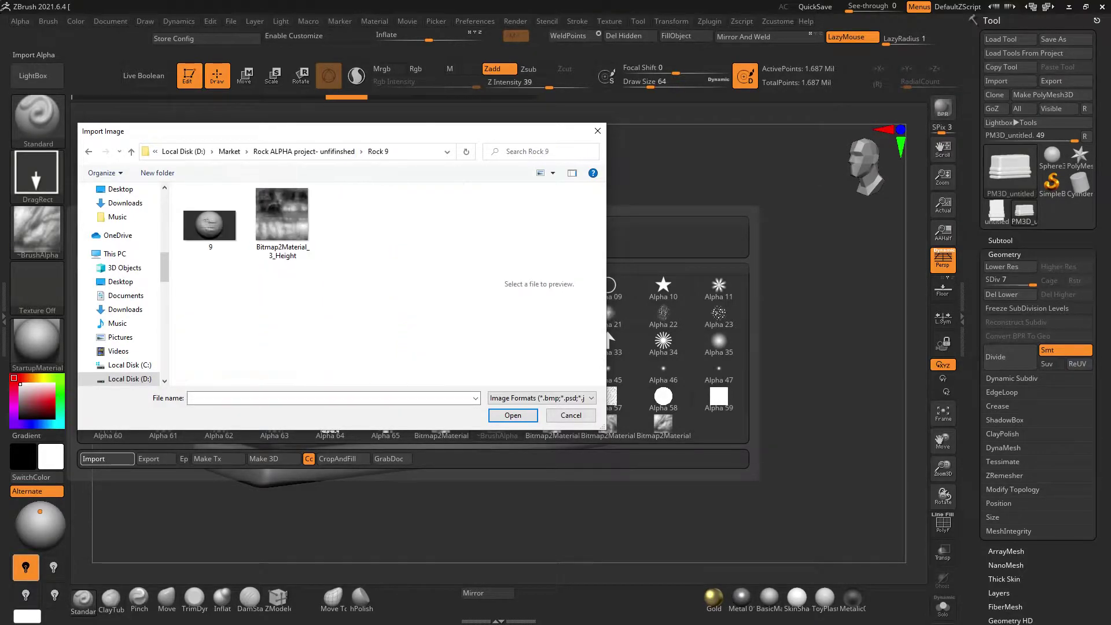
left_click(282, 223)
left_click(512, 415)
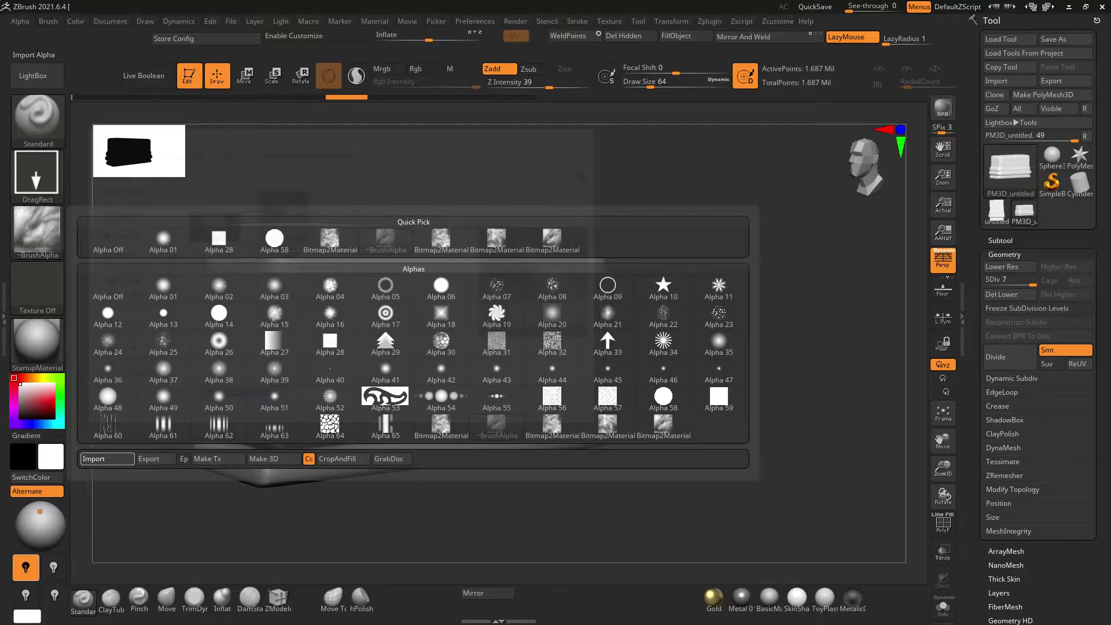
Stamp Rock 9 stone detail across the block's front face and lower rolls, orbiting between strokes
mouse_move(323, 397)
left_mouse_down()
mouse_move(295, 452)
mouse_move(289, 347)
mouse_move(325, 417)
left_mouse_up()
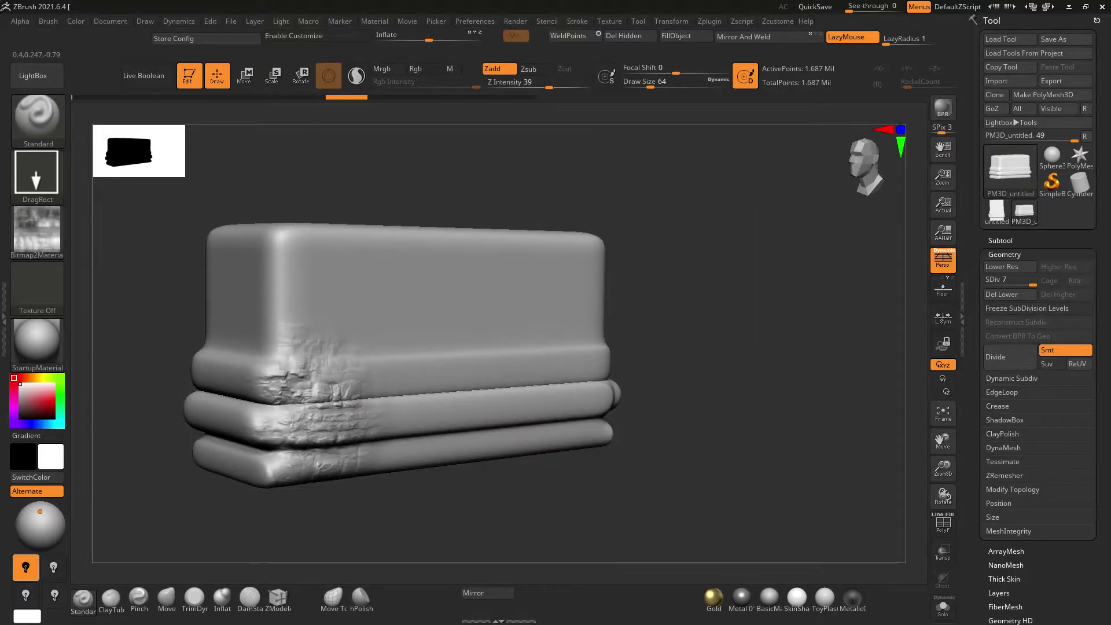
mouse_move(404, 371)
left_mouse_down()
mouse_move(440, 405)
mouse_move(501, 385)
mouse_move(550, 429)
left_mouse_up()
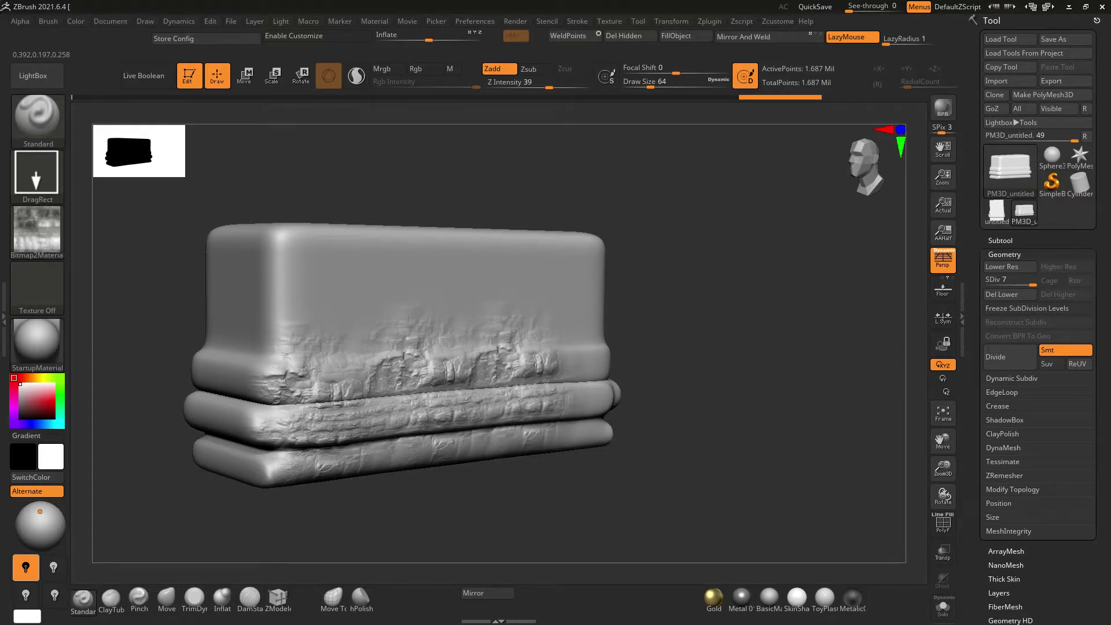
left_click_drag(503, 348, 570, 397)
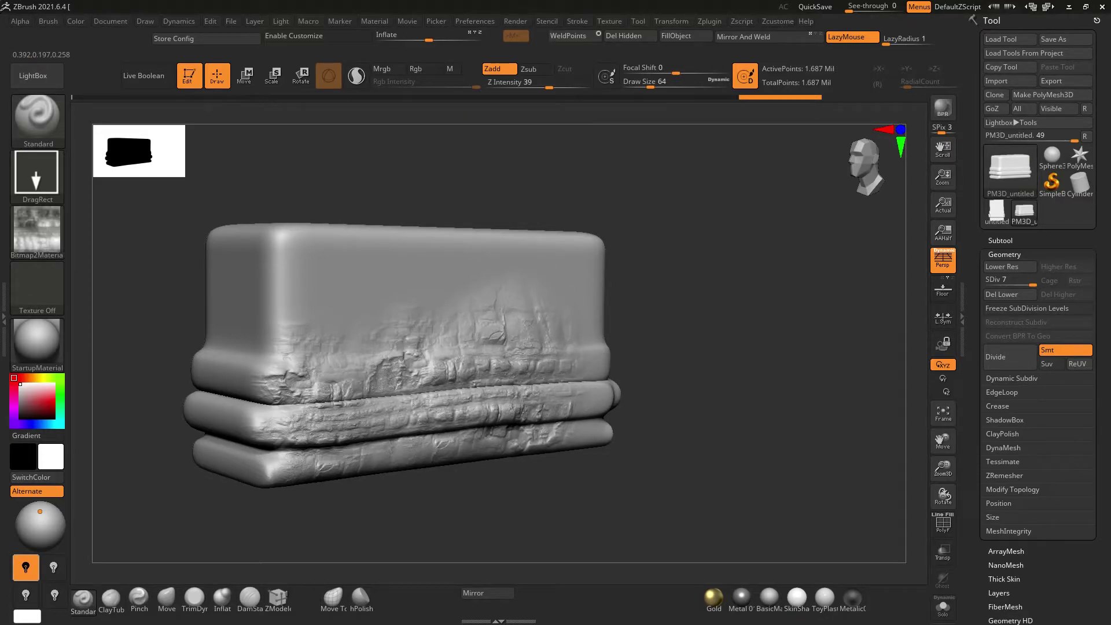
mouse_move(144, 440)
left_mouse_down()
mouse_move(328, 434)
mouse_move(243, 301)
mouse_move(226, 371)
left_mouse_up()
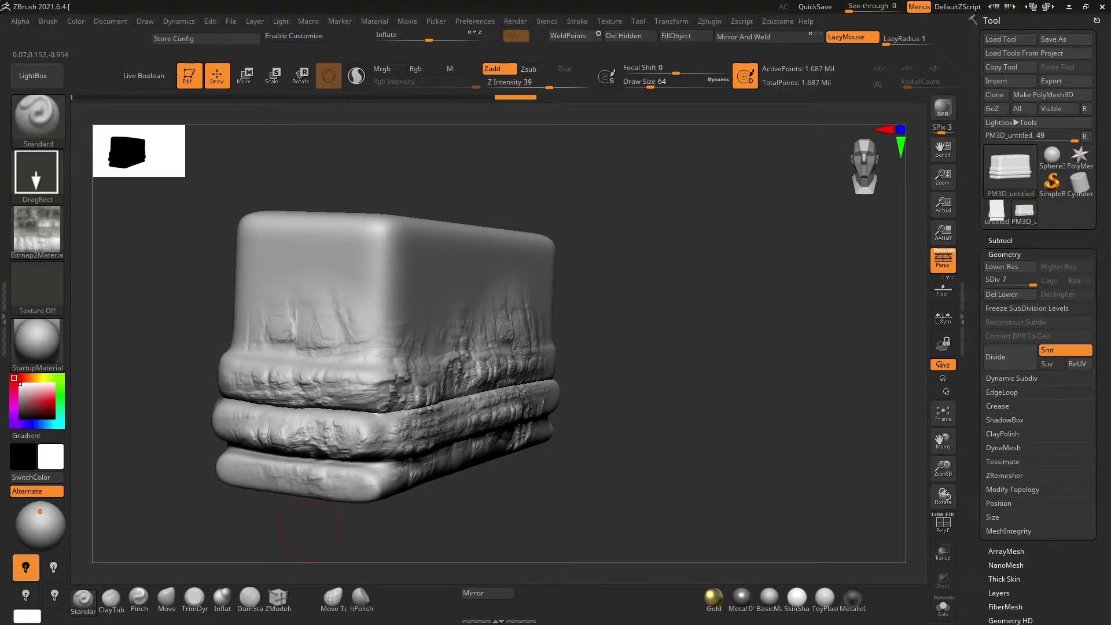
mouse_move(266, 242)
left_mouse_down()
mouse_move(351, 291)
mouse_move(342, 254)
left_mouse_up()
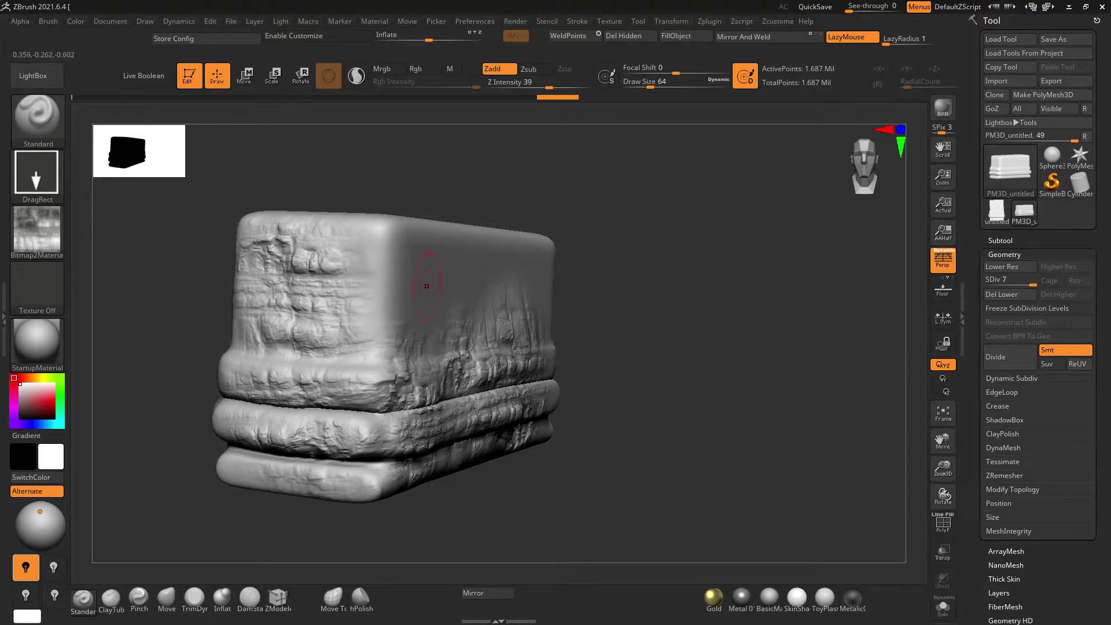
left_click_drag(427, 286, 485, 252)
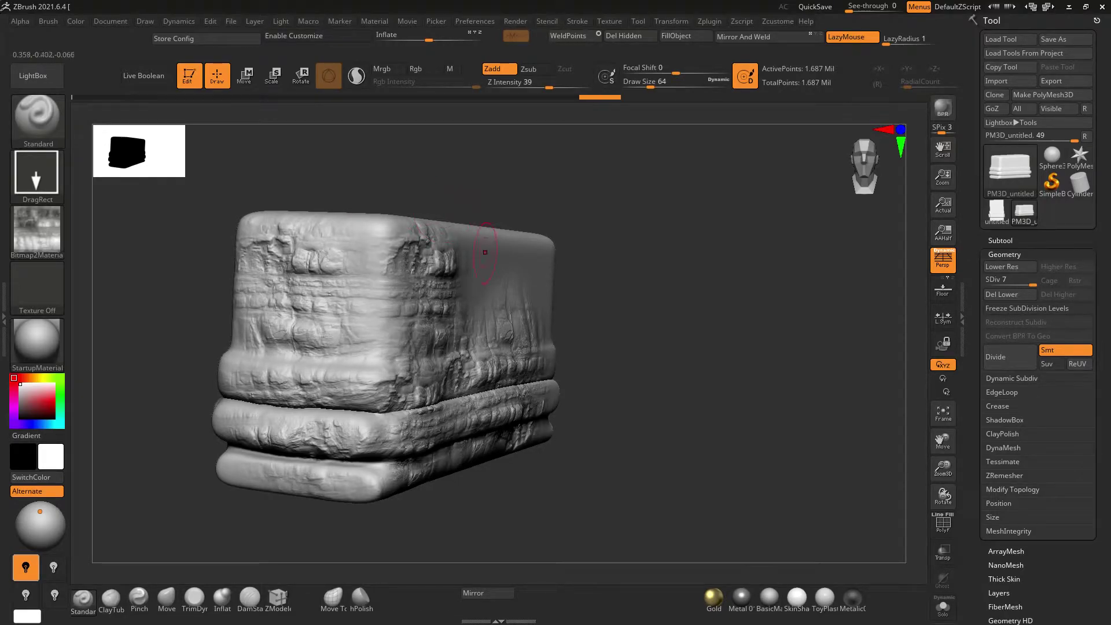
left_click_drag(579, 255, 614, 260)
mouse_move(440, 278)
left_mouse_down()
mouse_move(563, 305)
mouse_move(625, 347)
left_mouse_up()
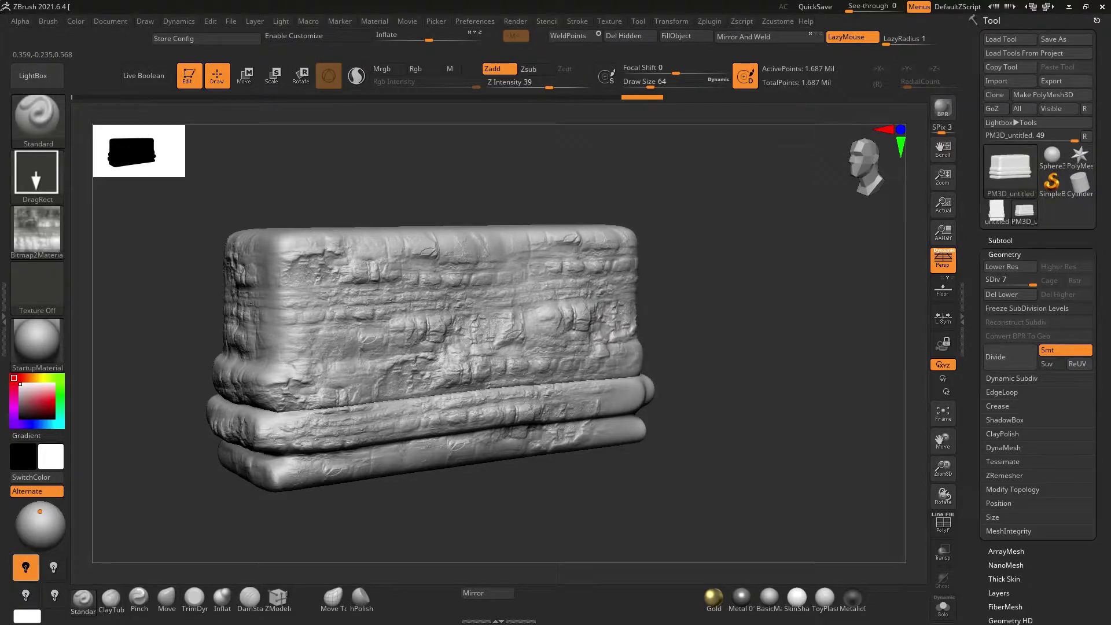
left_click_drag(608, 414, 648, 452)
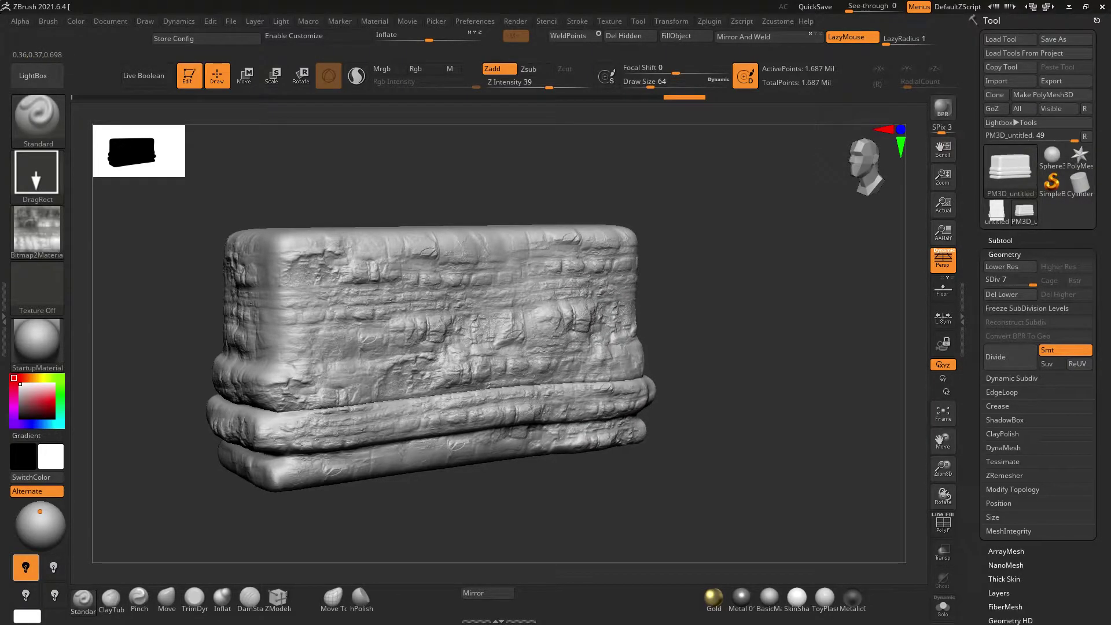
left_click_drag(753, 498, 665, 390)
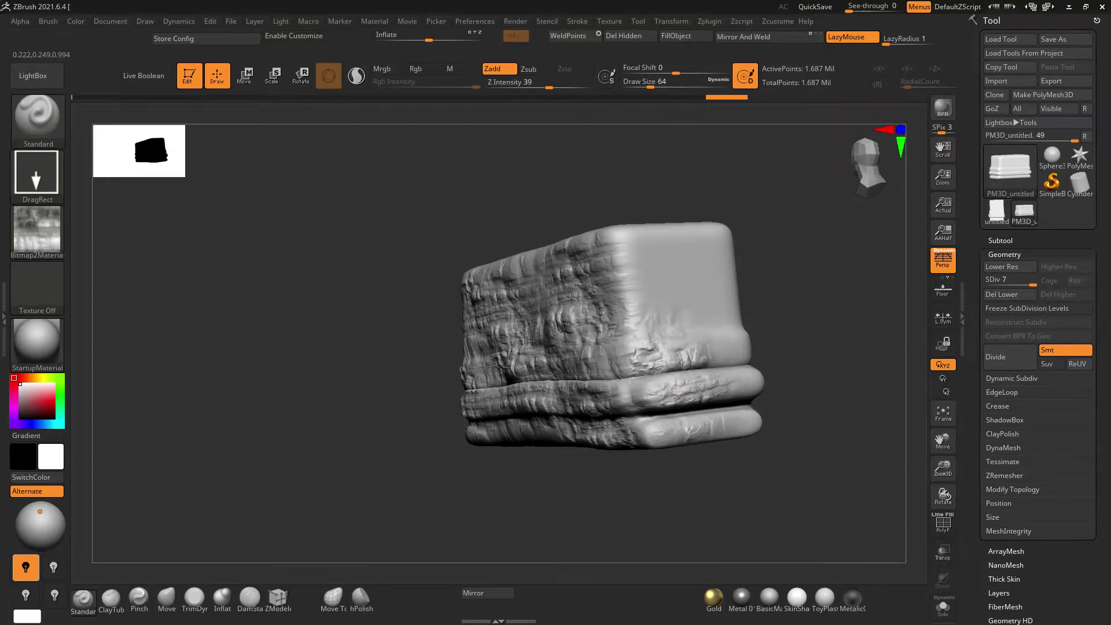
Cover the end face, front face and right-end rolls with more Rock 9 stone stamps
left_click_drag(671, 336, 729, 382)
mouse_move(637, 231)
left_mouse_down()
mouse_move(729, 330)
mouse_move(752, 405)
left_mouse_up()
left_click_drag(347, 347, 520, 289, "alt")
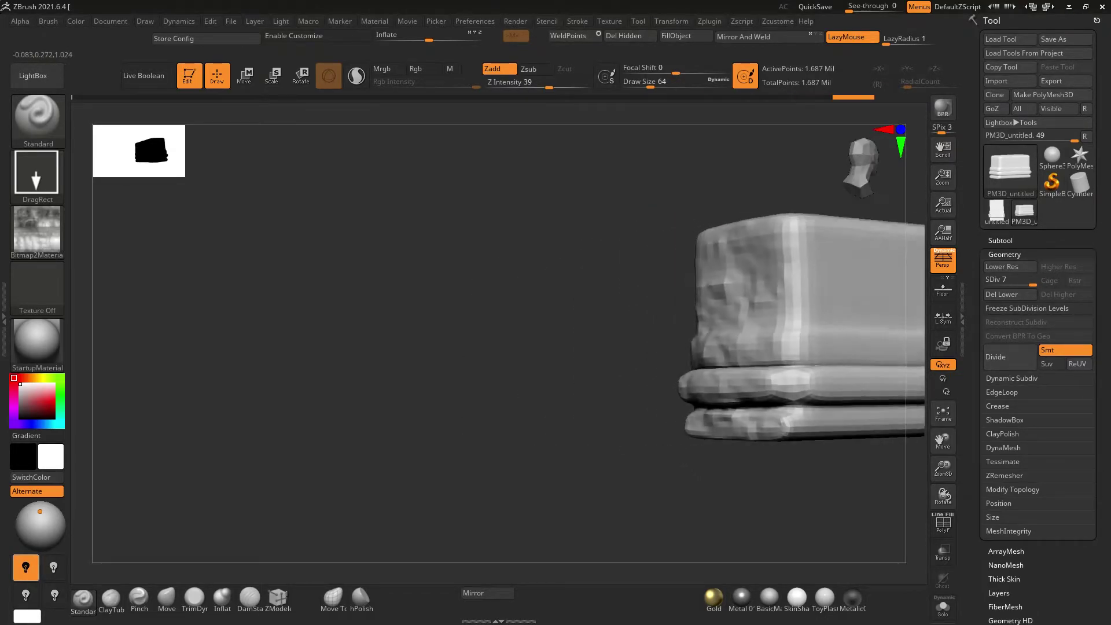
key("f")
left_click_drag(521, 347, 608, 405)
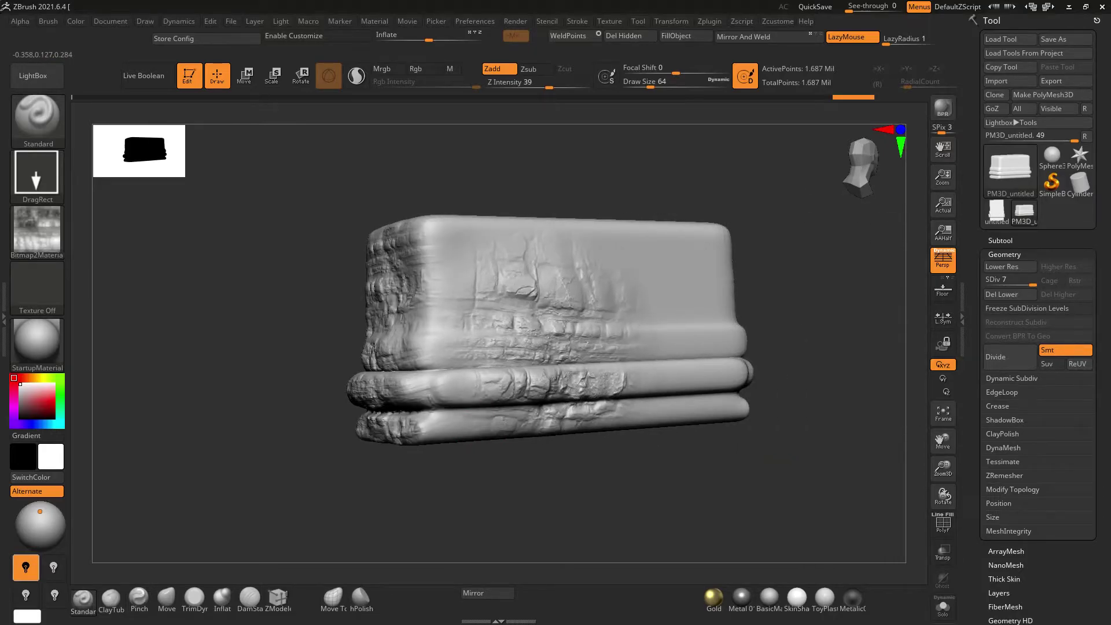
left_click_drag(535, 283, 613, 399)
left_click_drag(671, 336, 752, 422)
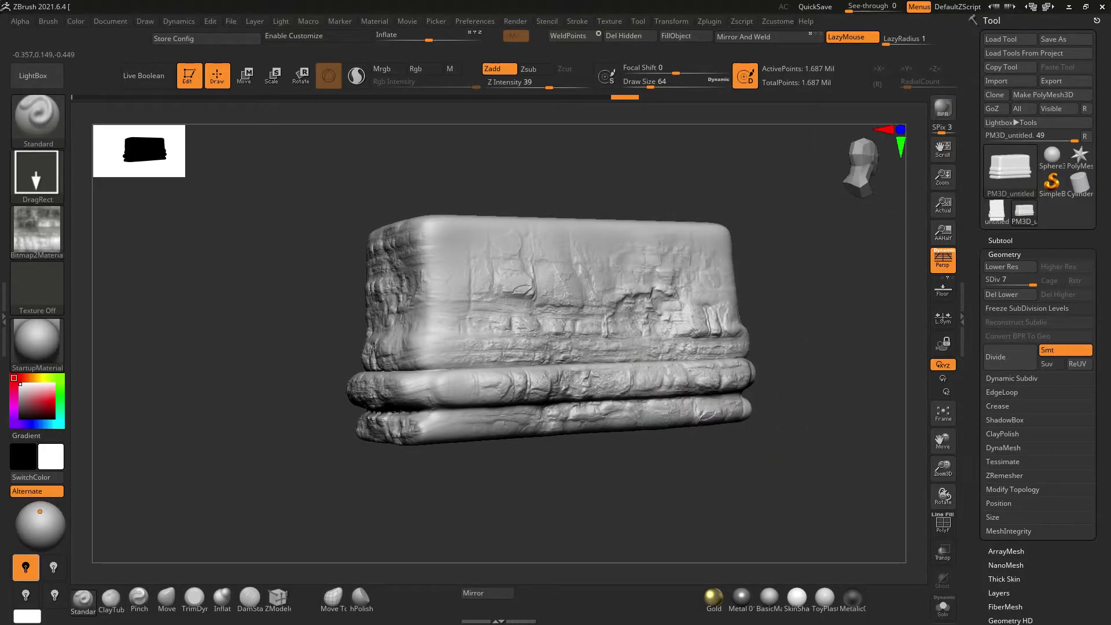
mouse_move(457, 353)
left_mouse_down()
mouse_move(400, 289)
mouse_move(481, 417)
left_mouse_up()
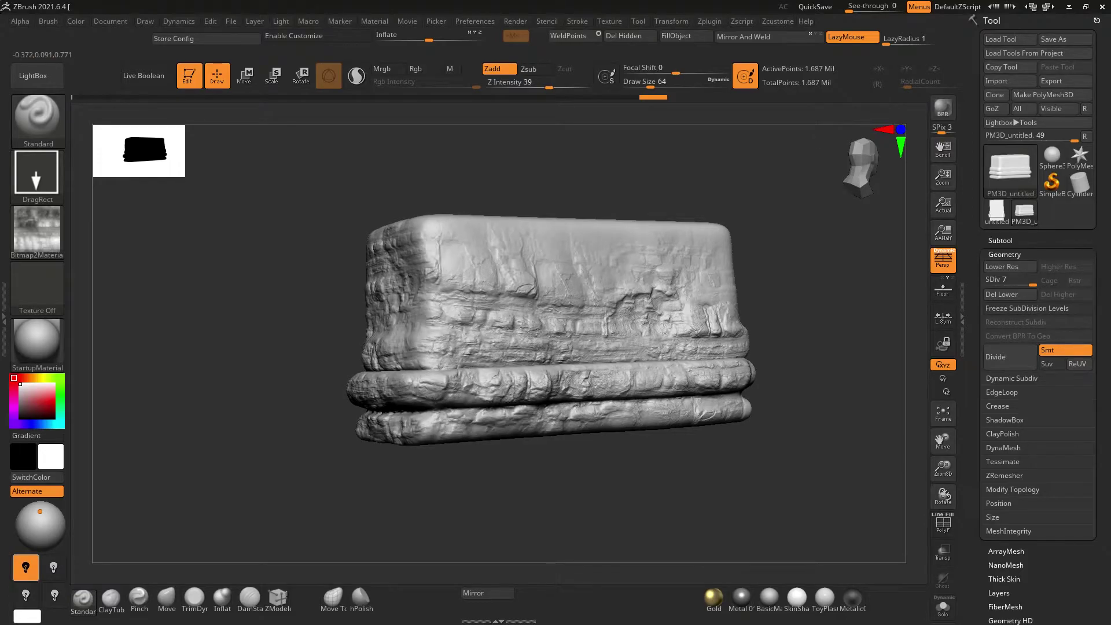
Orbit around the block to inspect the stamped stone detail from front and end
left_click_drag(463, 463, 563, 478)
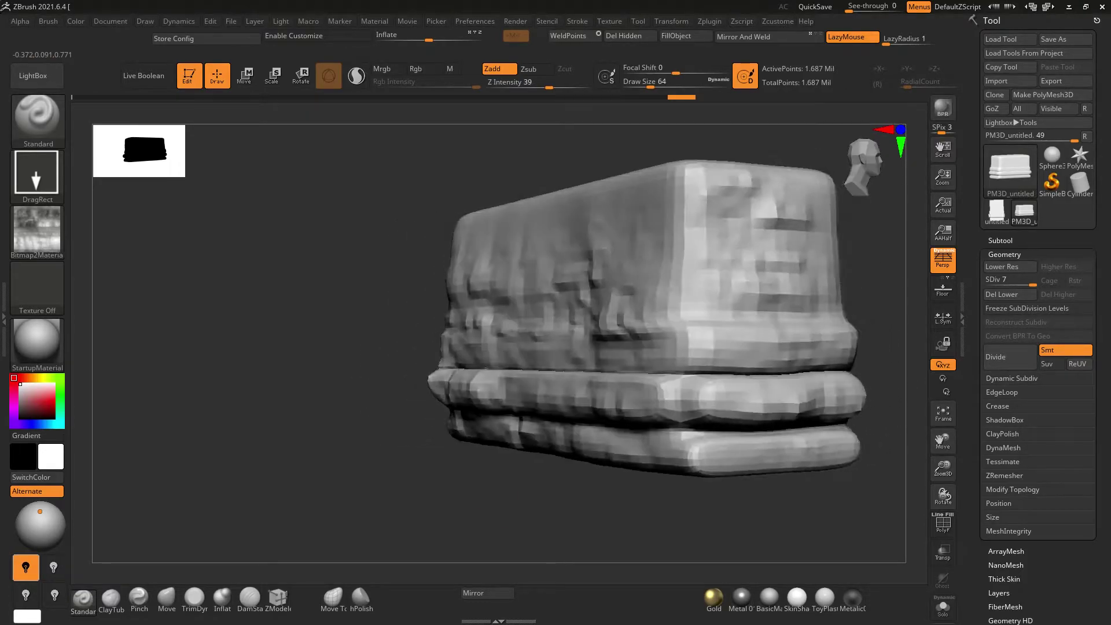
left_click_drag(504, 520, 637, 521)
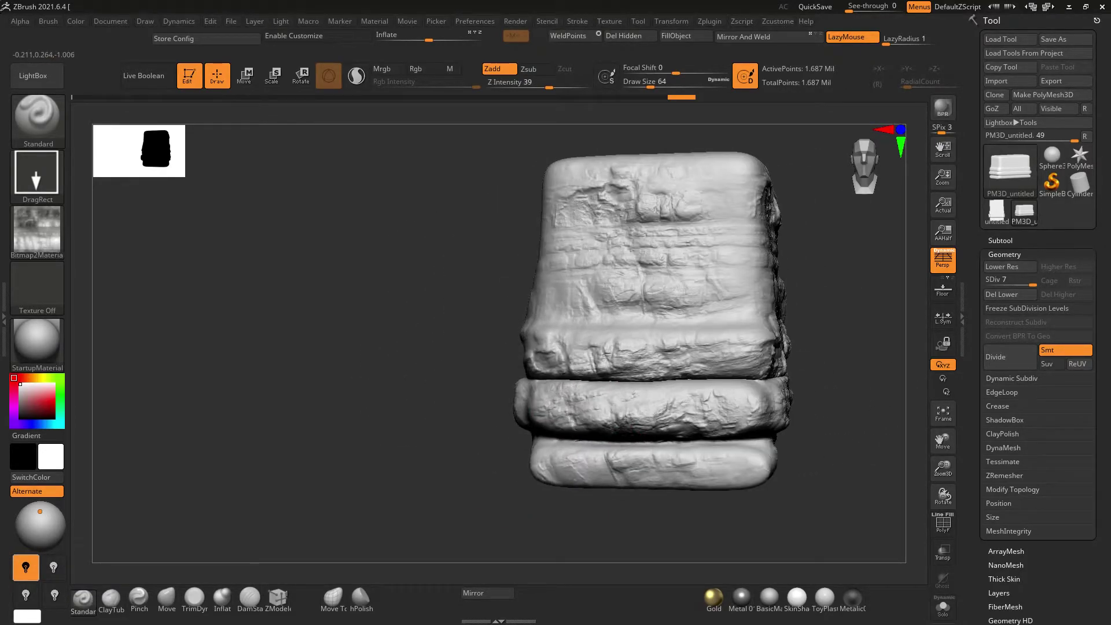
right_click_drag(638, 354, 632, 362)
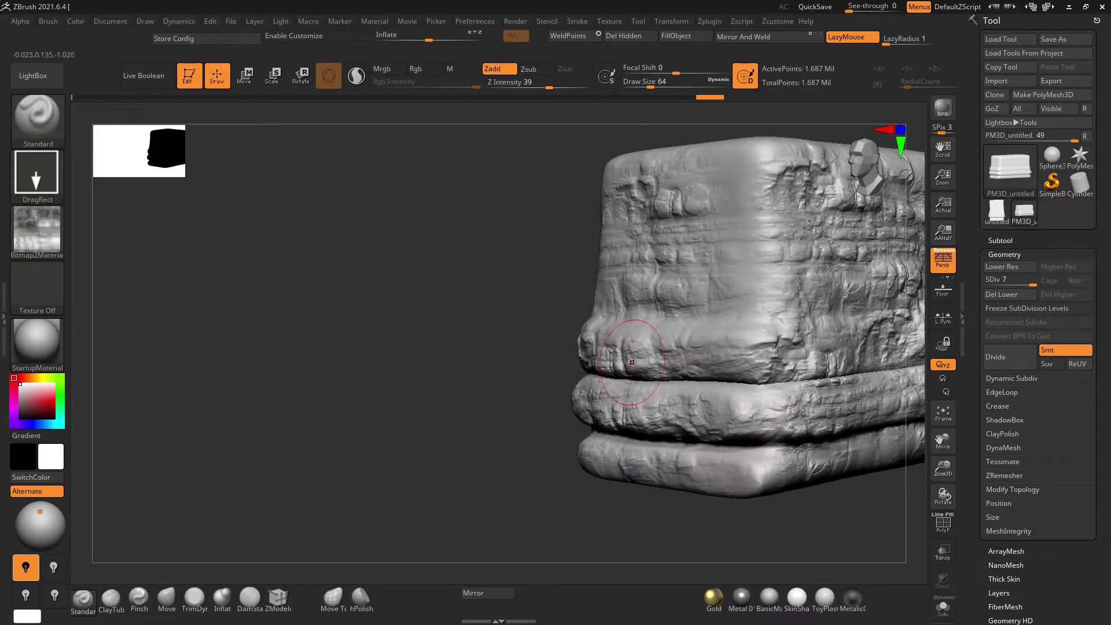
right_click_drag(805, 414, 758, 388)
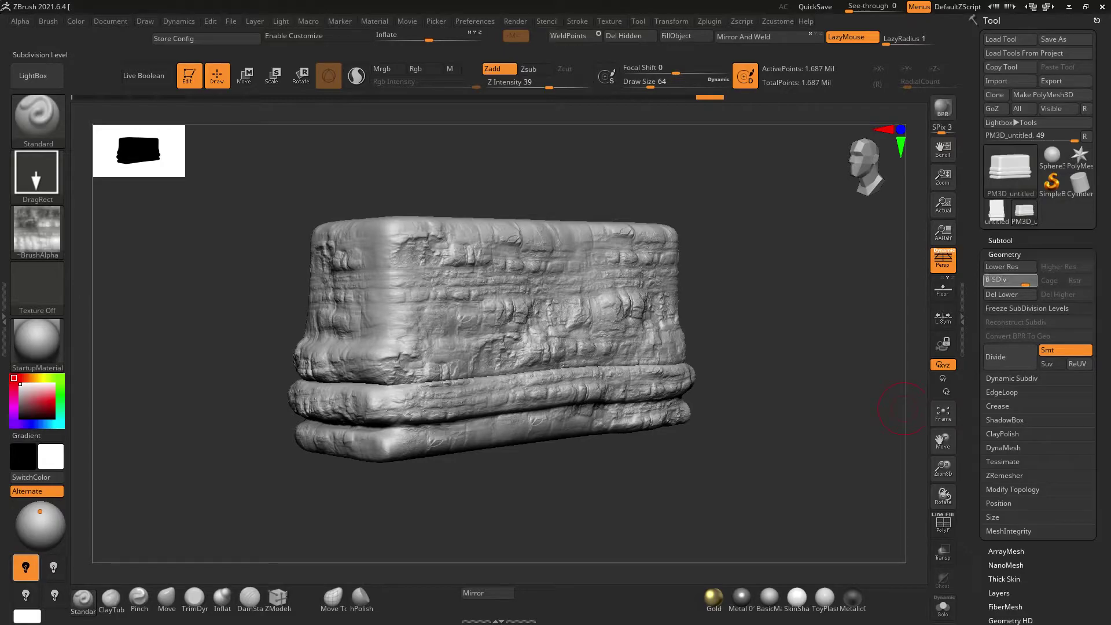
Drop to the lowest subdivision level, select TrimDynamic and shrink Draw Size to 28.75
key("shift+d")
key("shift+d")
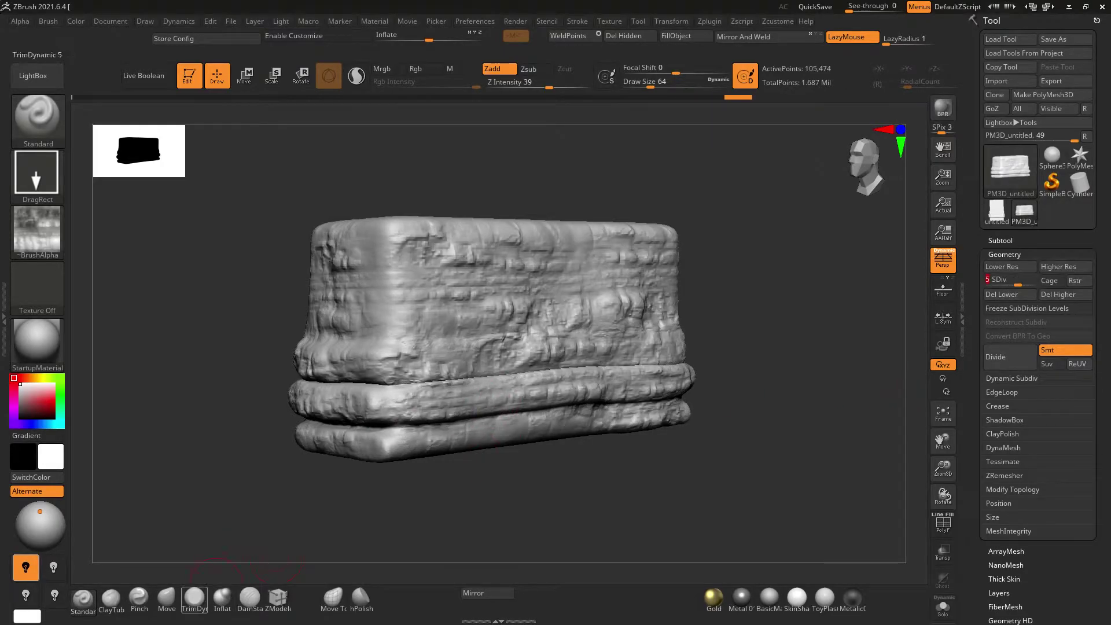
left_click(194, 596)
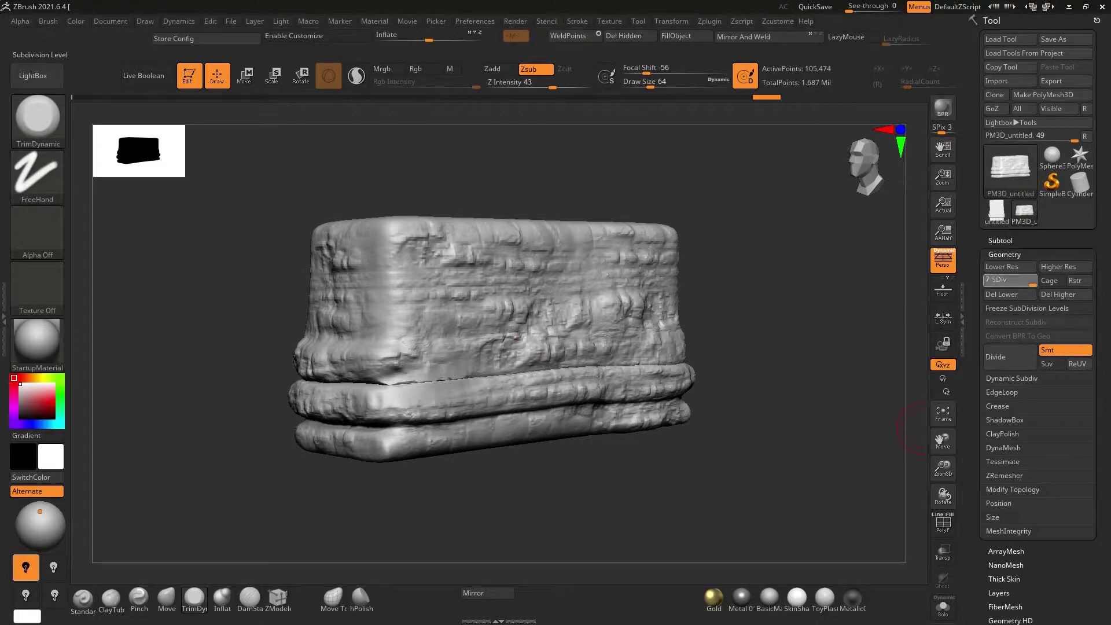
mouse_move(498, 347)
right_mouse_down("ctrl")
mouse_move(521, 290)
mouse_move(514, 425)
right_mouse_up("ctrl")
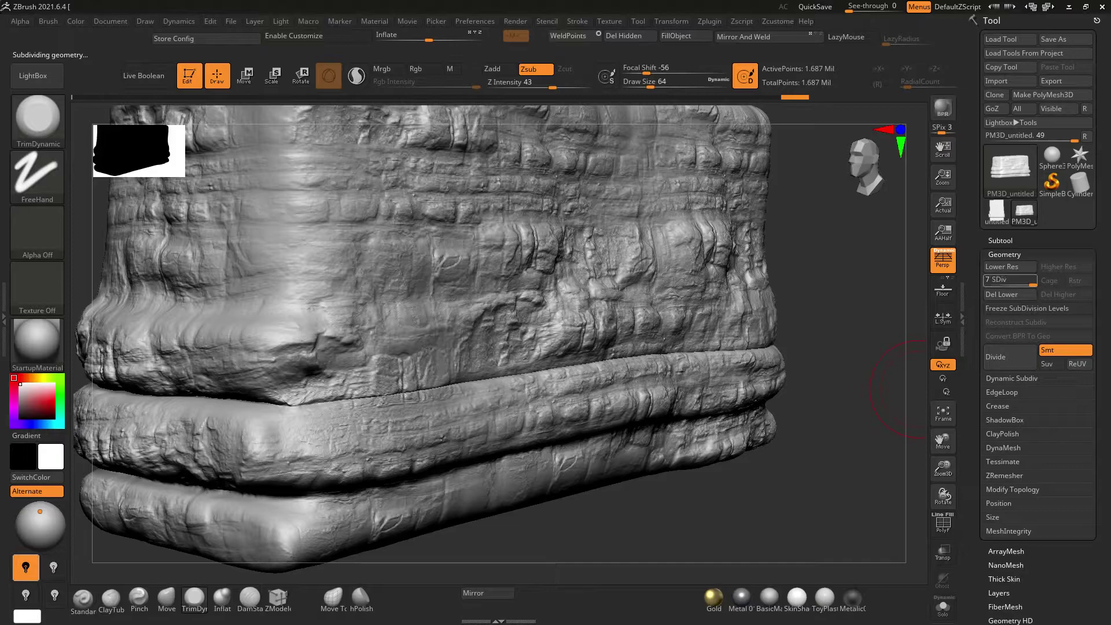
key("shift+d")
key("shift+d")
key("shift+d")
key("bracketleft")
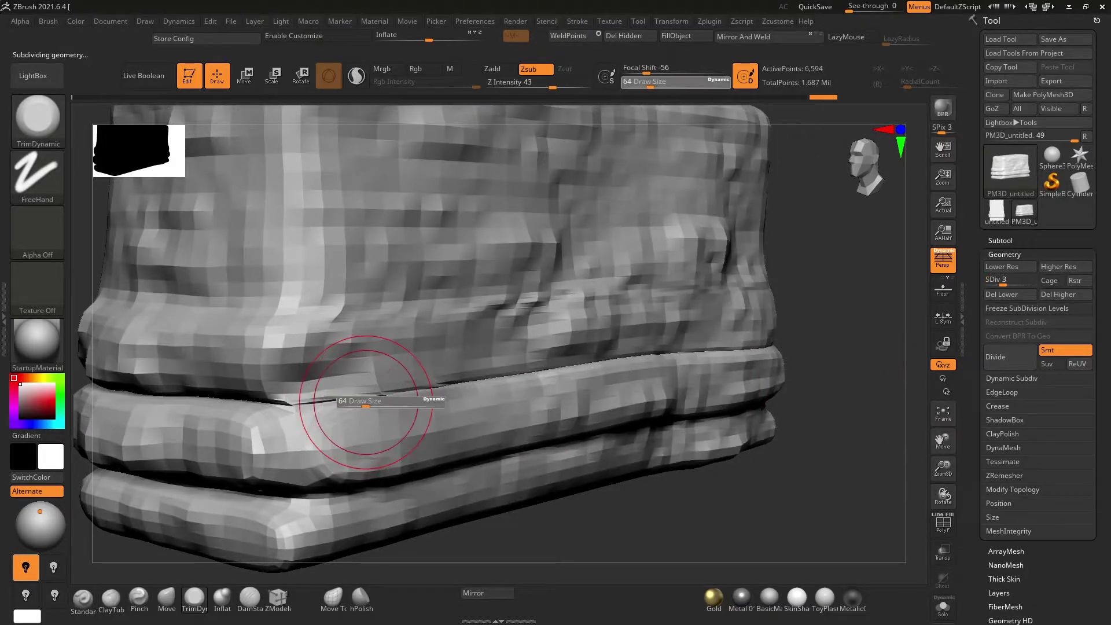
key("bracketleft")
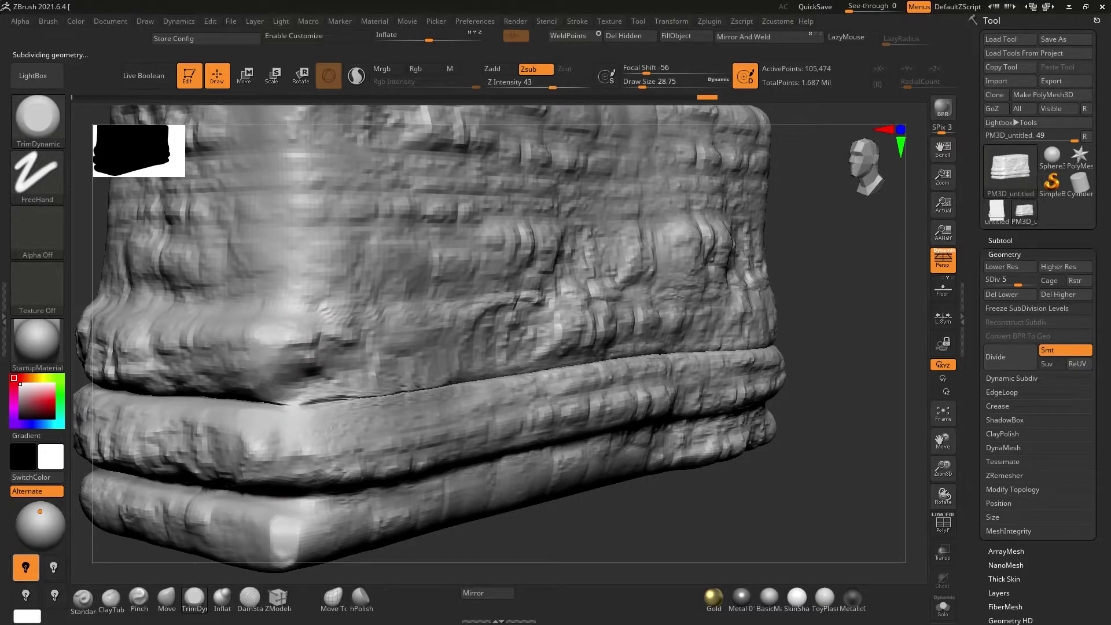
Orbit the block while stepping subdivision levels up and down to inspect it
right_click_drag(303, 212, 371, 321)
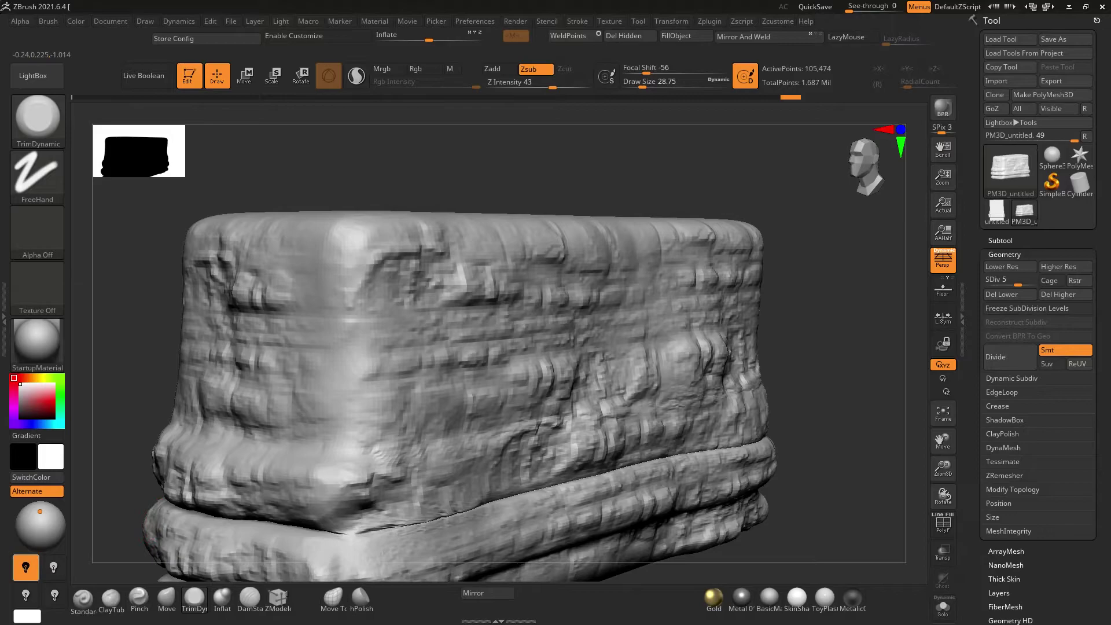
right_click_drag(459, 516, 463, 417)
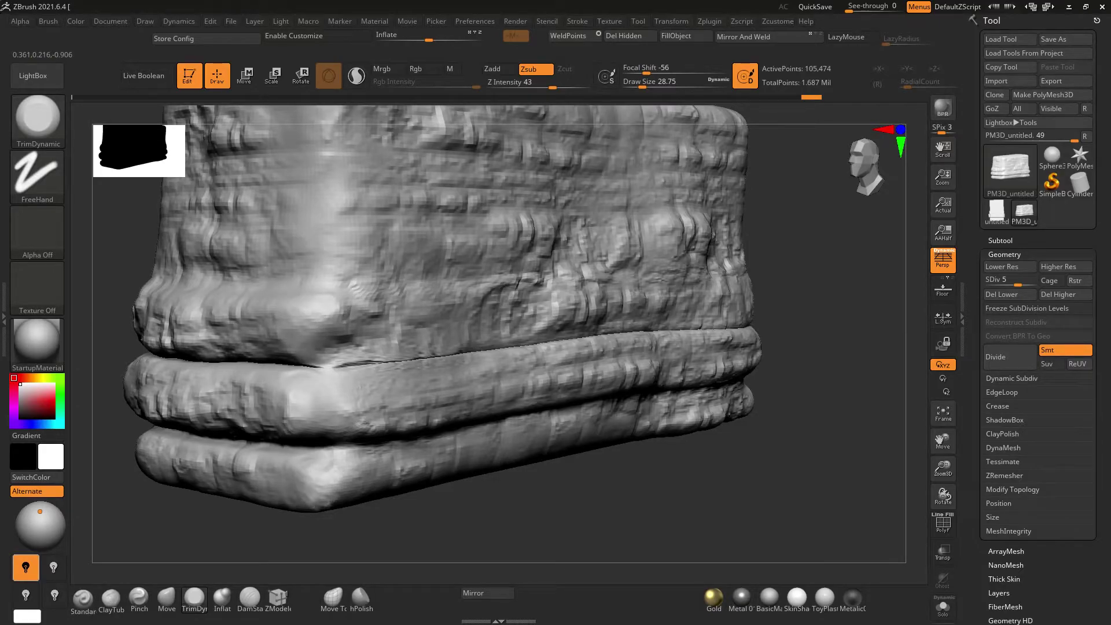
right_click_drag(369, 434, 552, 419)
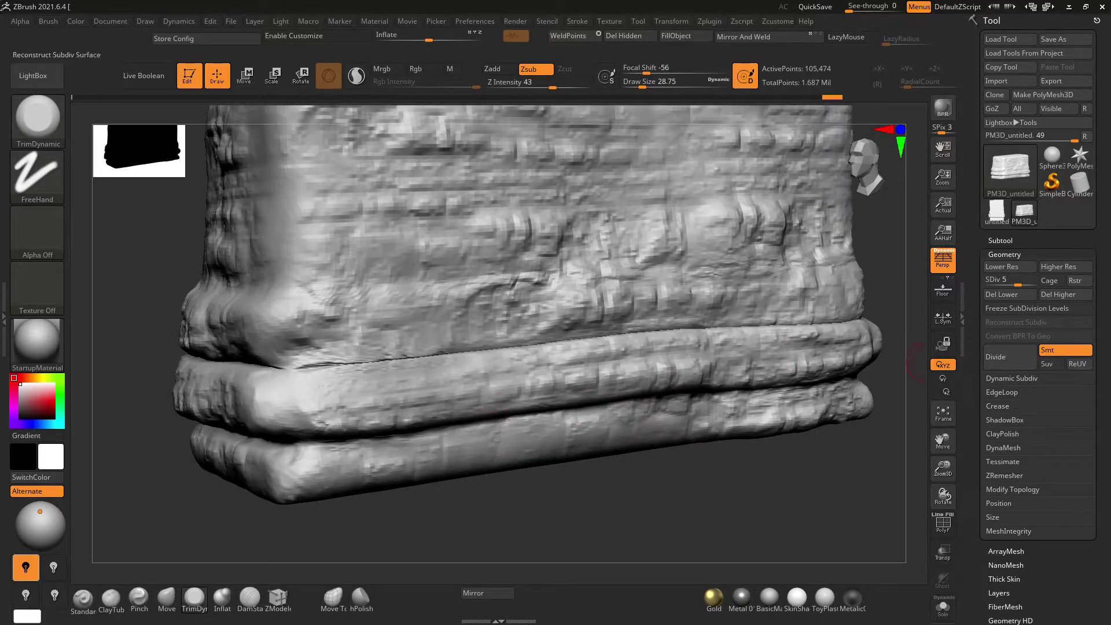
key("d")
key("d")
right_click_drag(471, 434, 471, 384)
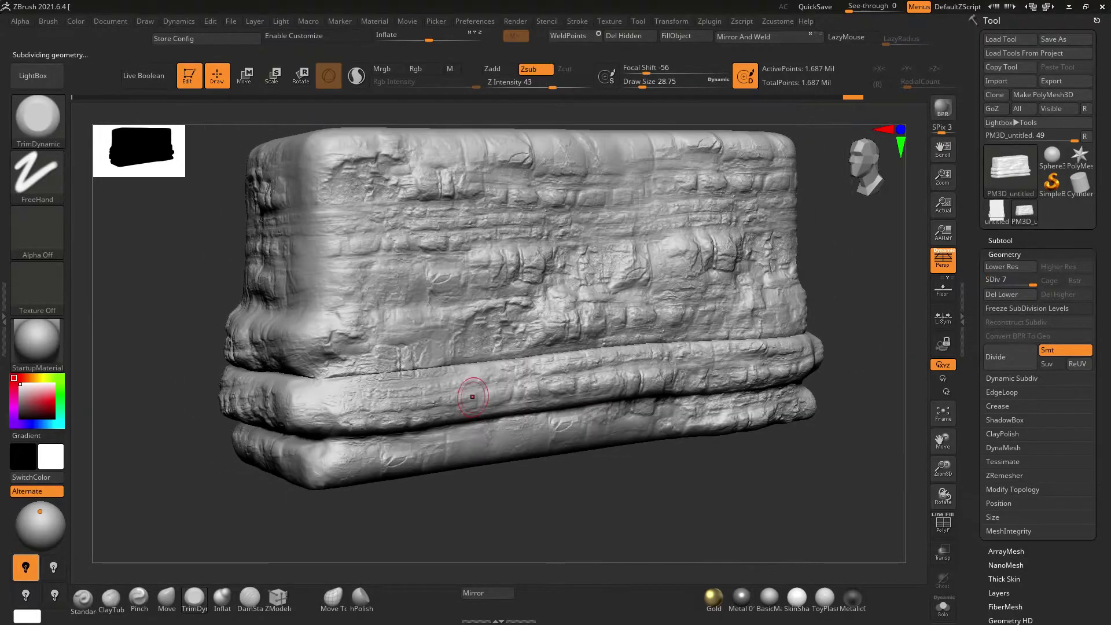
mouse_move(330, 260)
right_mouse_down()
mouse_move(356, 401)
mouse_move(405, 347)
right_mouse_up()
right_click_drag(856, 370, 916, 377)
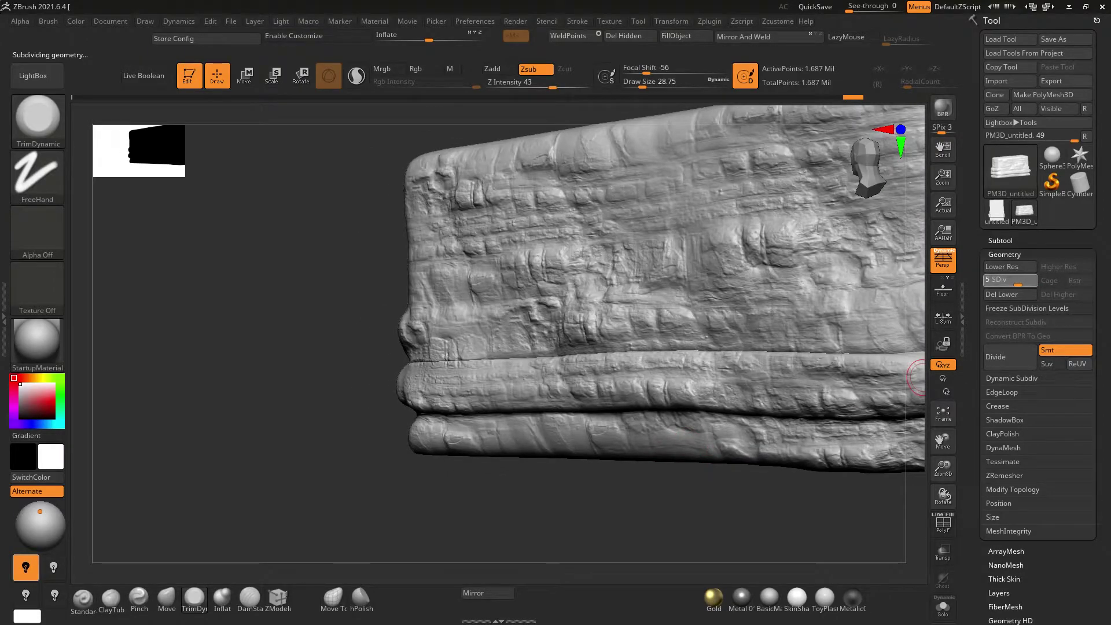
key("shift+d")
key("shift+d")
Carve a deep diagonal crack into the block's front face with DamStandard
left_click(250, 596)
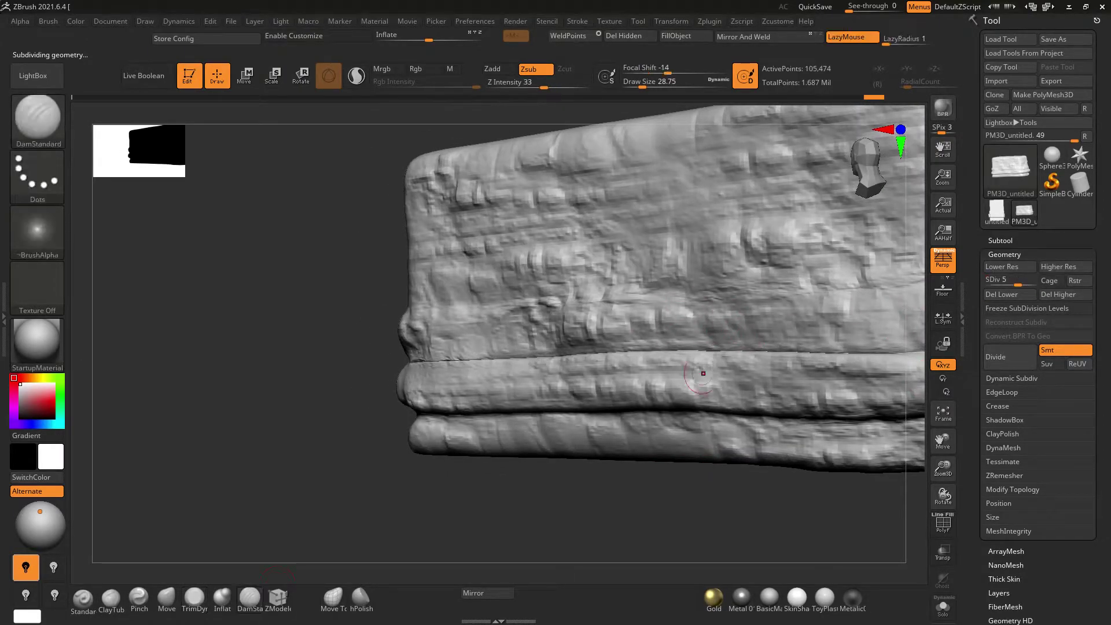
right_click_drag(630, 382, 706, 353)
mouse_move(771, 317)
right_mouse_down()
mouse_move(628, 341)
mouse_move(426, 341)
mouse_move(585, 389)
right_mouse_up()
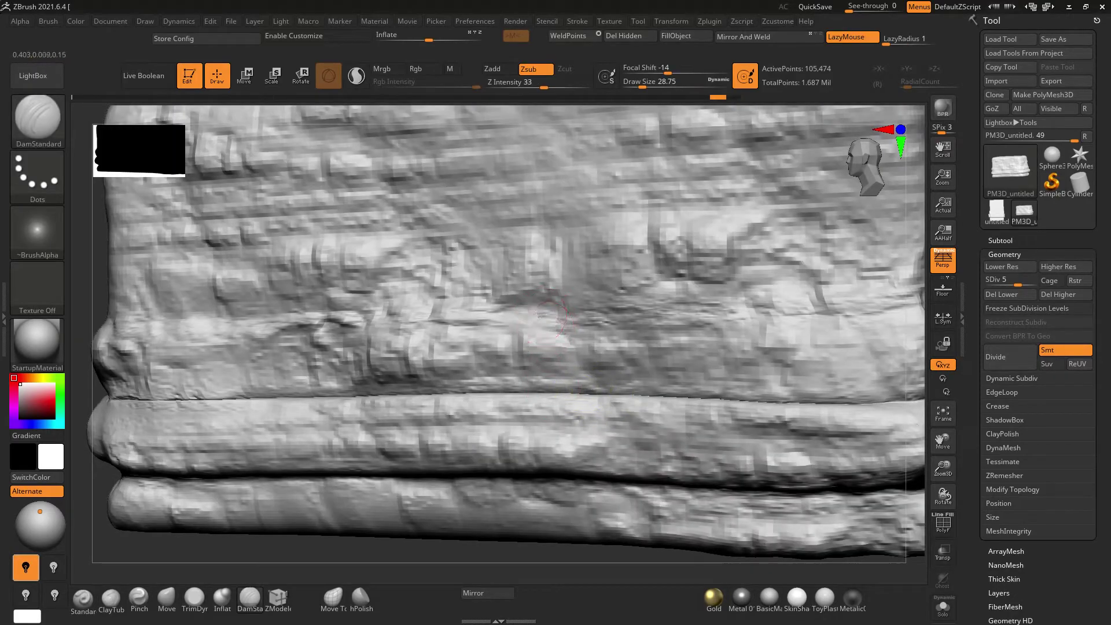
left_click_drag(549, 316, 439, 466)
left_click_drag(538, 315, 457, 428)
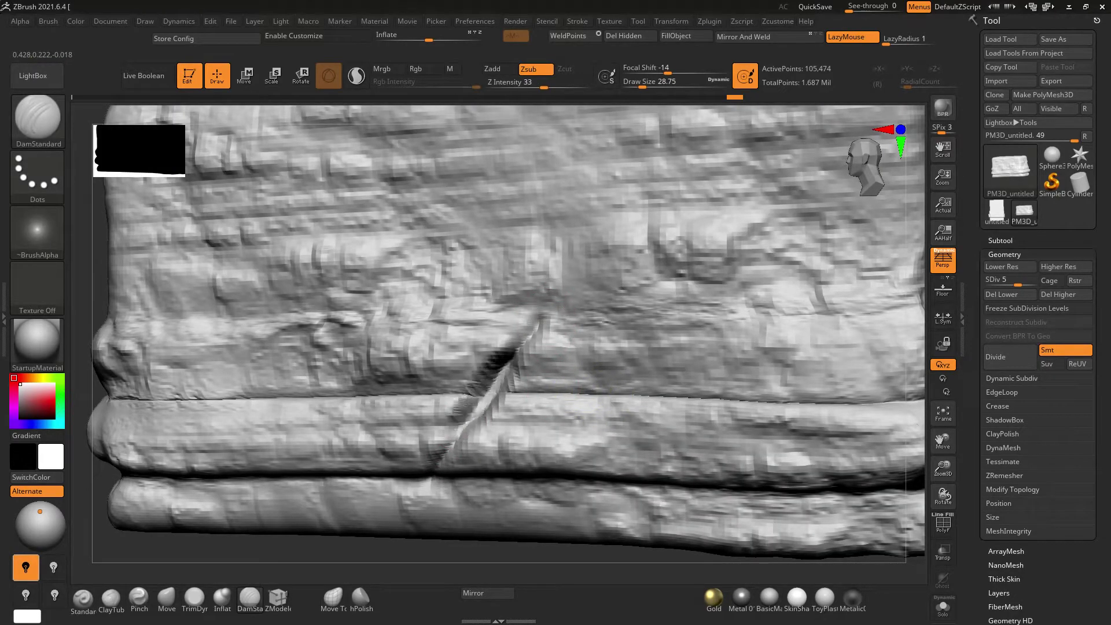
left_click_drag(431, 463, 535, 330)
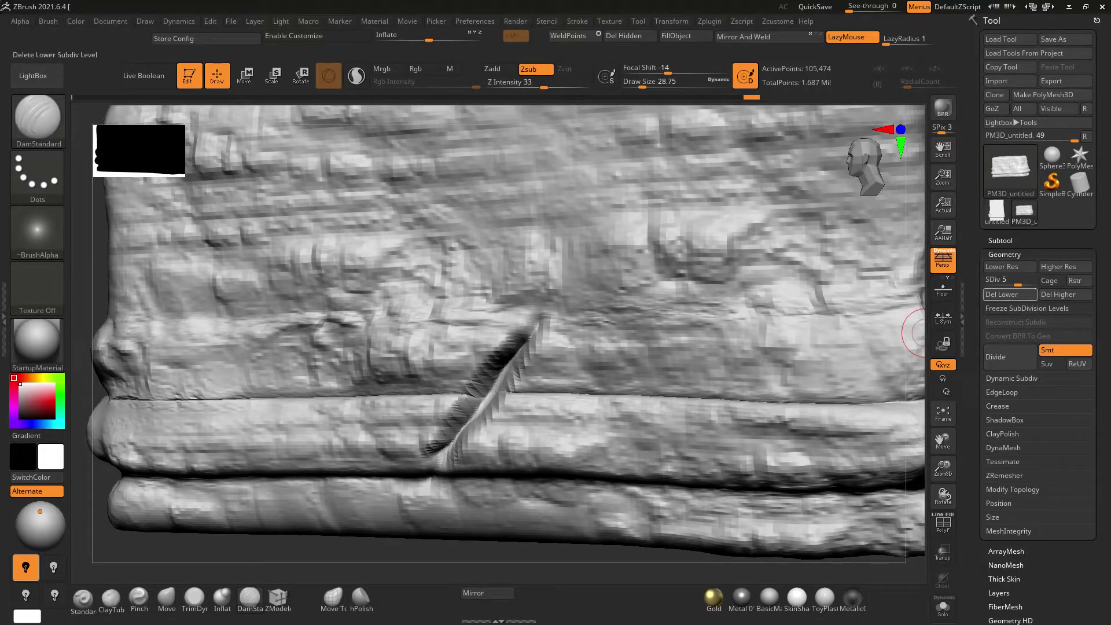
Raise the block to full subdivision, set Z Intensity to 14, and deepen the diagonal crack
key("d")
key("d")
right_click_drag(526, 392, 587, 442, "ctrl")
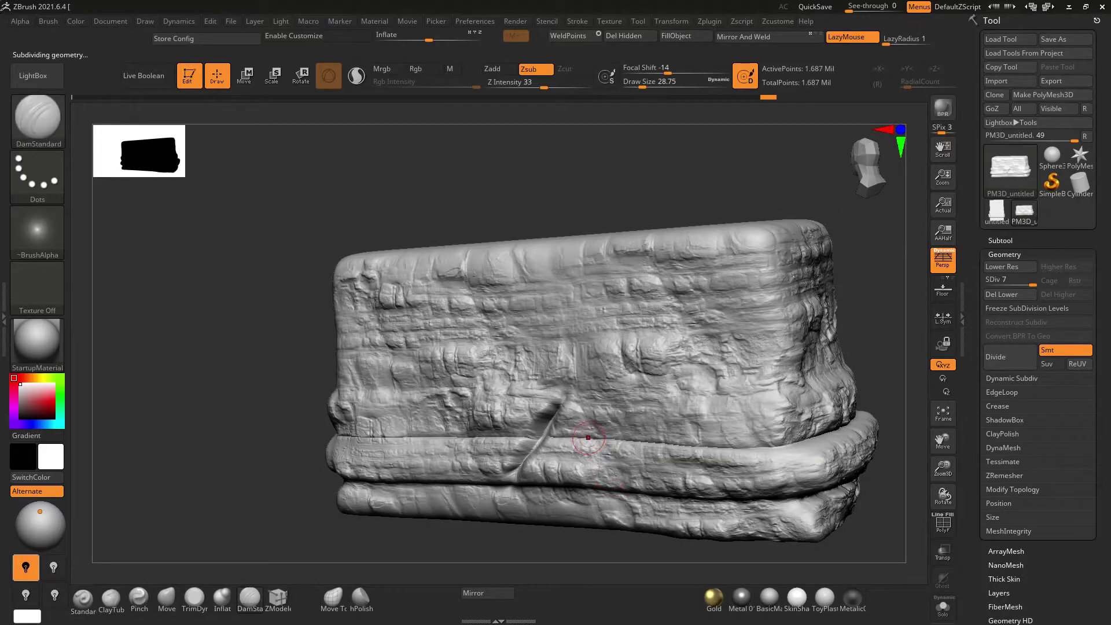
right_click_drag(589, 395, 911, 379, "ctrl")
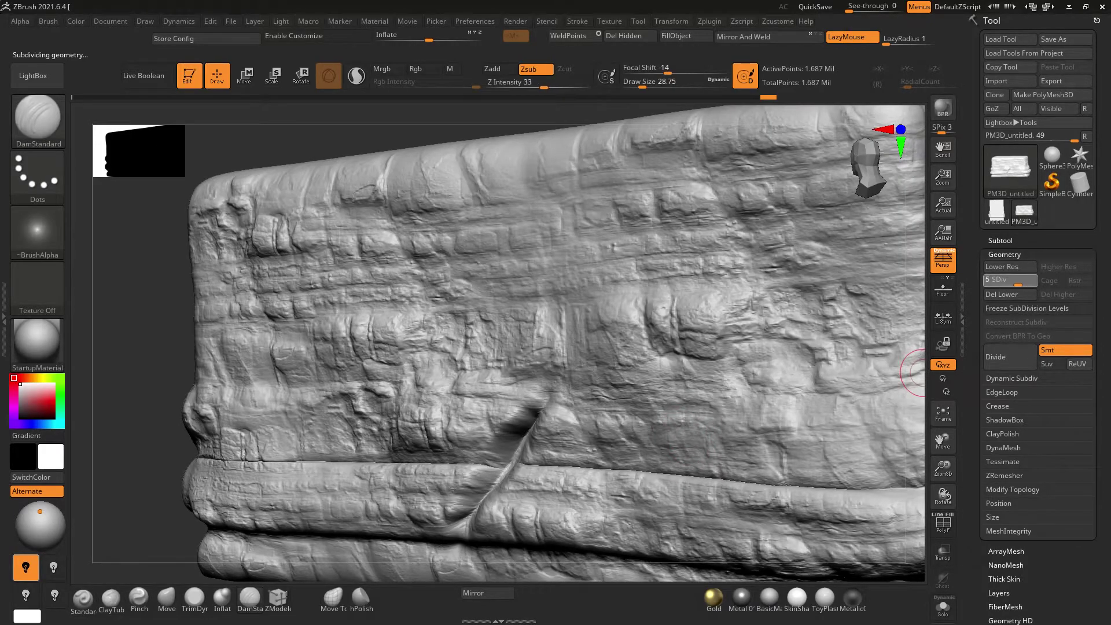
mouse_move(566, 402)
right_mouse_down("alt")
mouse_move(596, 396)
mouse_move(569, 416)
right_mouse_up("alt")
type("14")
key("Return")
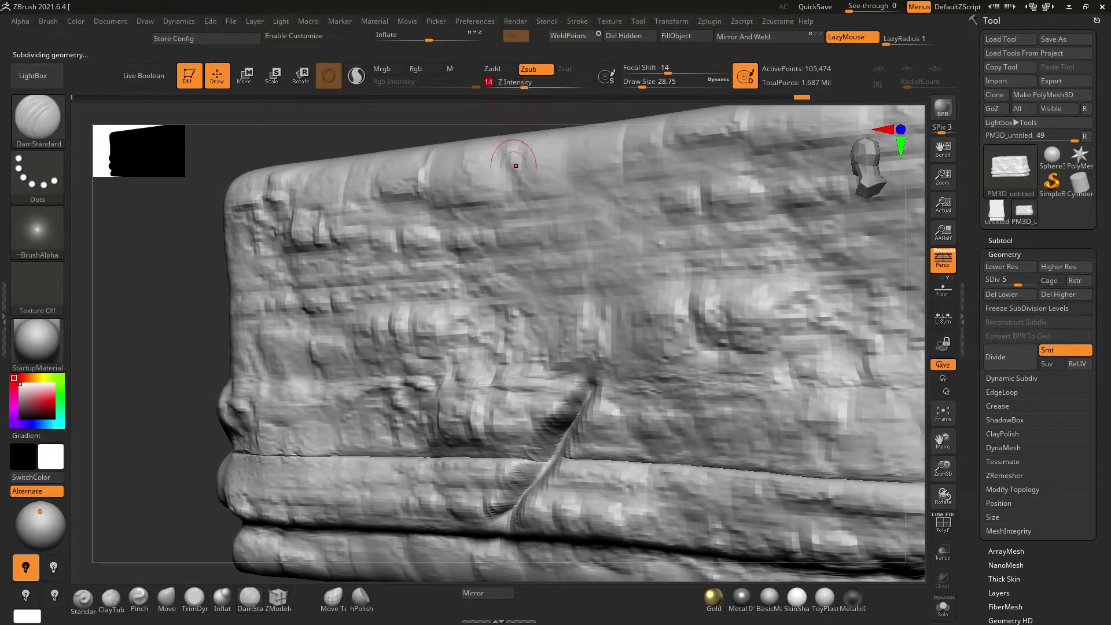
right_click_drag(515, 116, 583, 347)
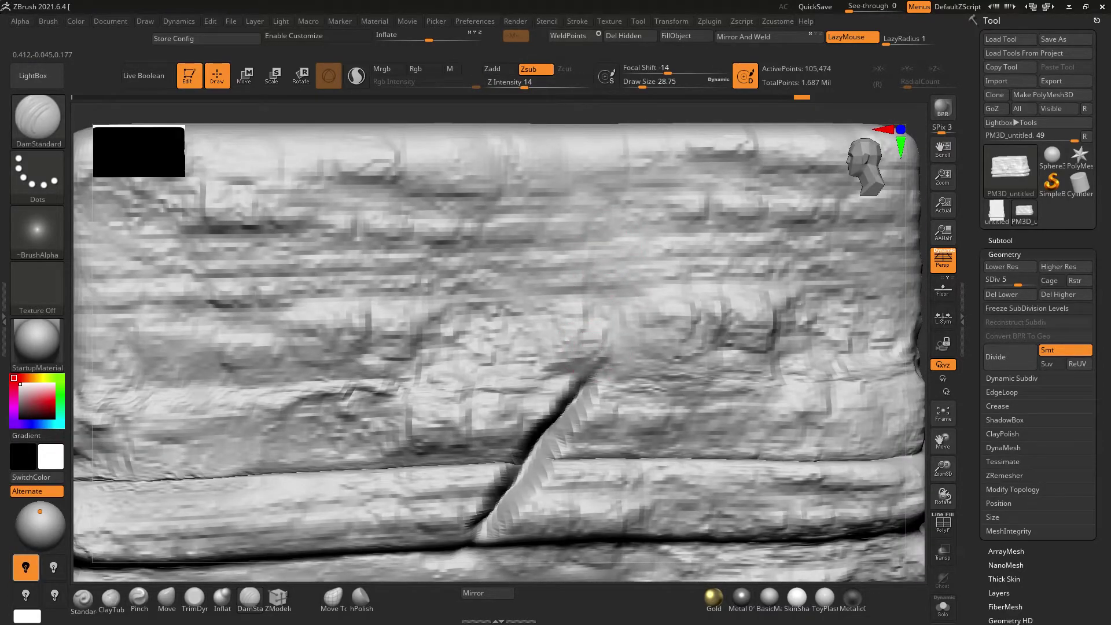
left_click_drag(605, 340, 492, 528)
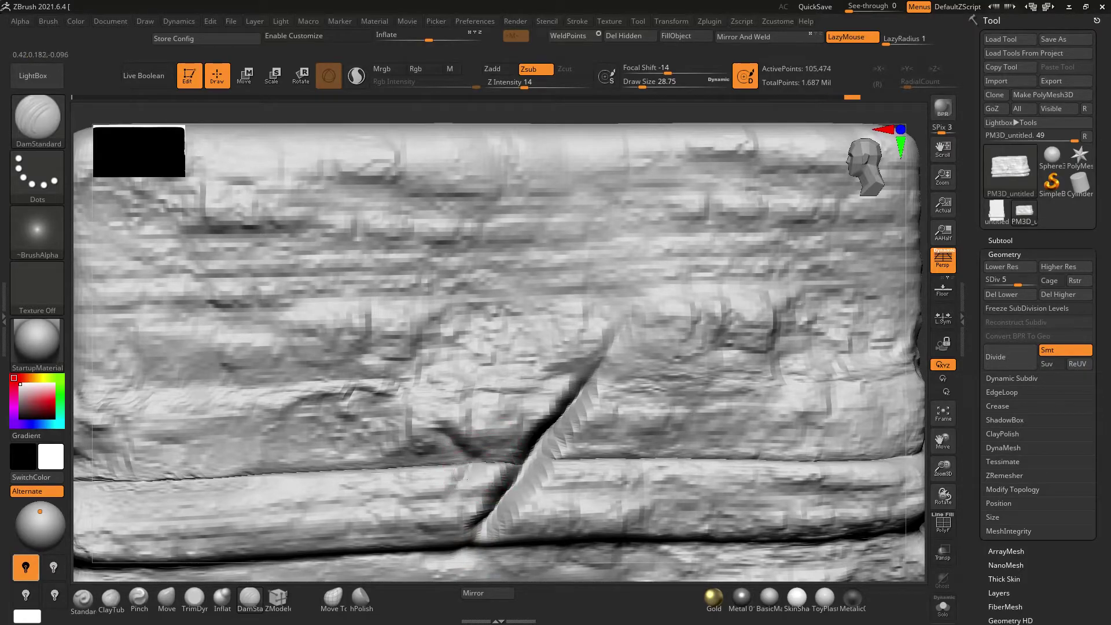
Add a V-shaped notch at the crack's lower end, a horizontal crease, and an upper-band groove
right_click_drag(512, 534, 490, 446)
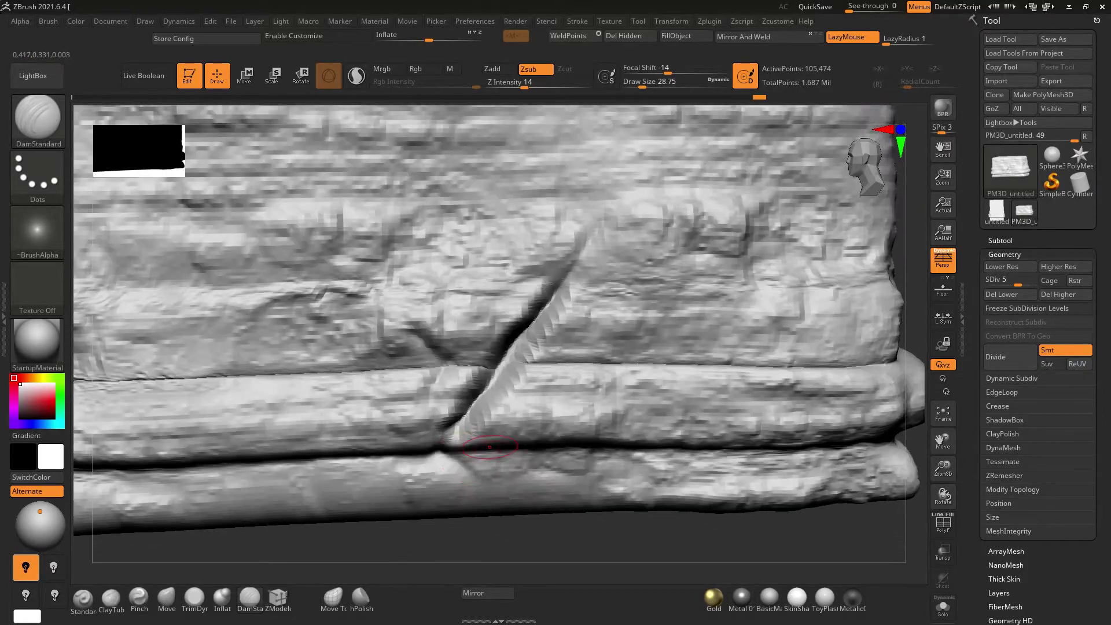
left_click_drag(455, 470, 366, 497)
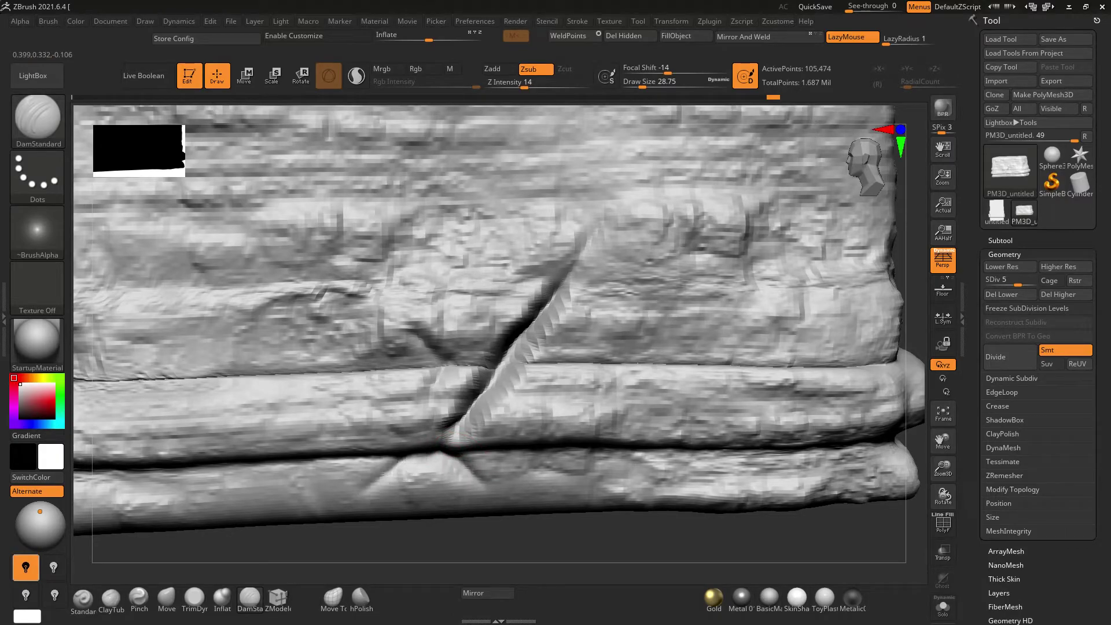
left_click_drag(290, 286, 372, 348, "shift")
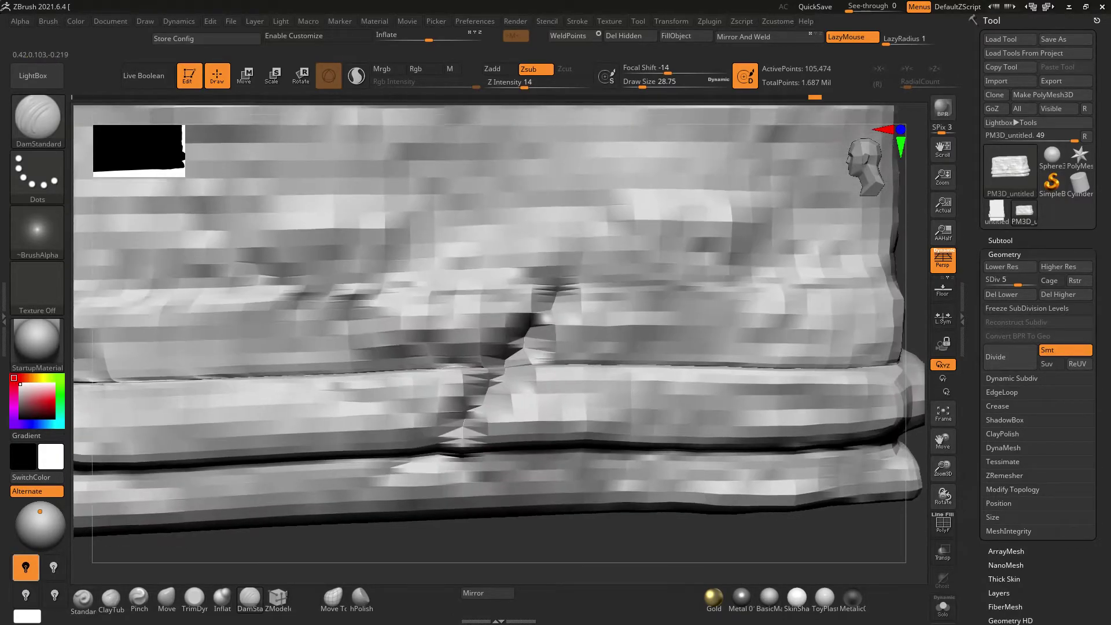
right_click_drag(260, 319, 342, 317)
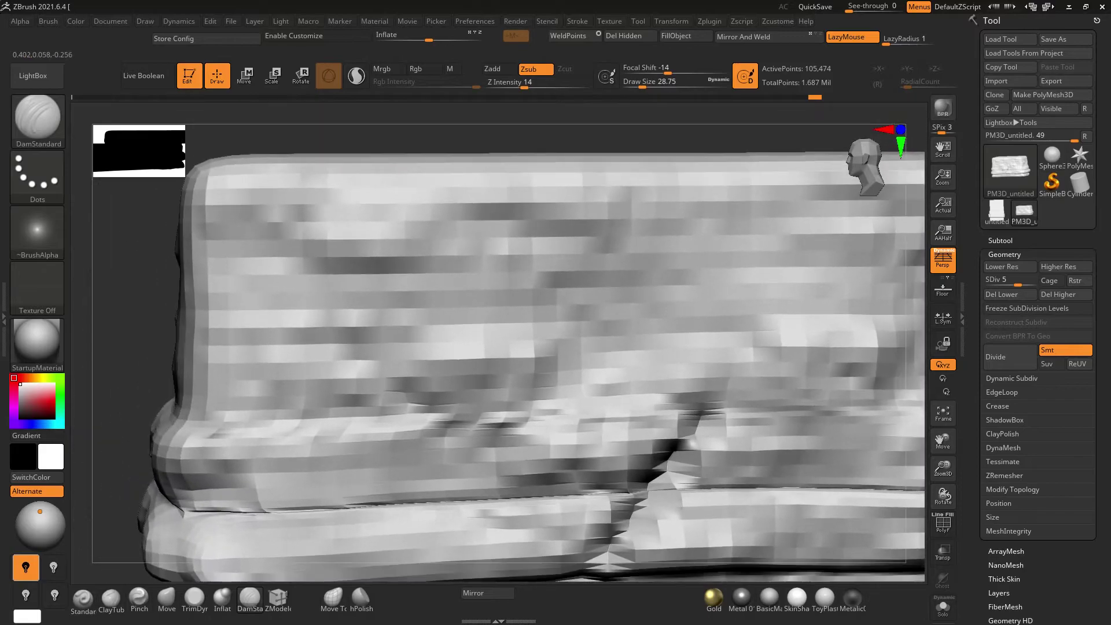
left_click_drag(330, 335, 636, 334)
mouse_move(283, 247)
left_mouse_down()
mouse_move(335, 269)
mouse_move(560, 248)
mouse_move(533, 239)
mouse_move(788, 263)
left_mouse_up()
Carve a short groove on the upper band and another groove into the front face
right_click_drag(788, 262, 688, 261)
left_click_drag(472, 250, 545, 249)
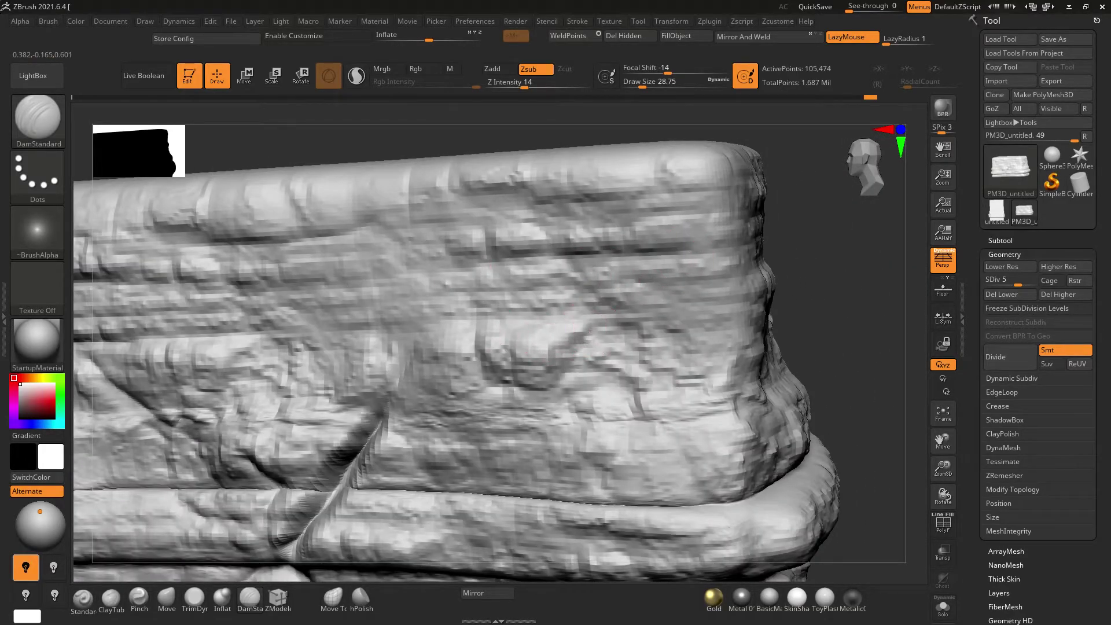
left_click_drag(576, 347, 480, 353)
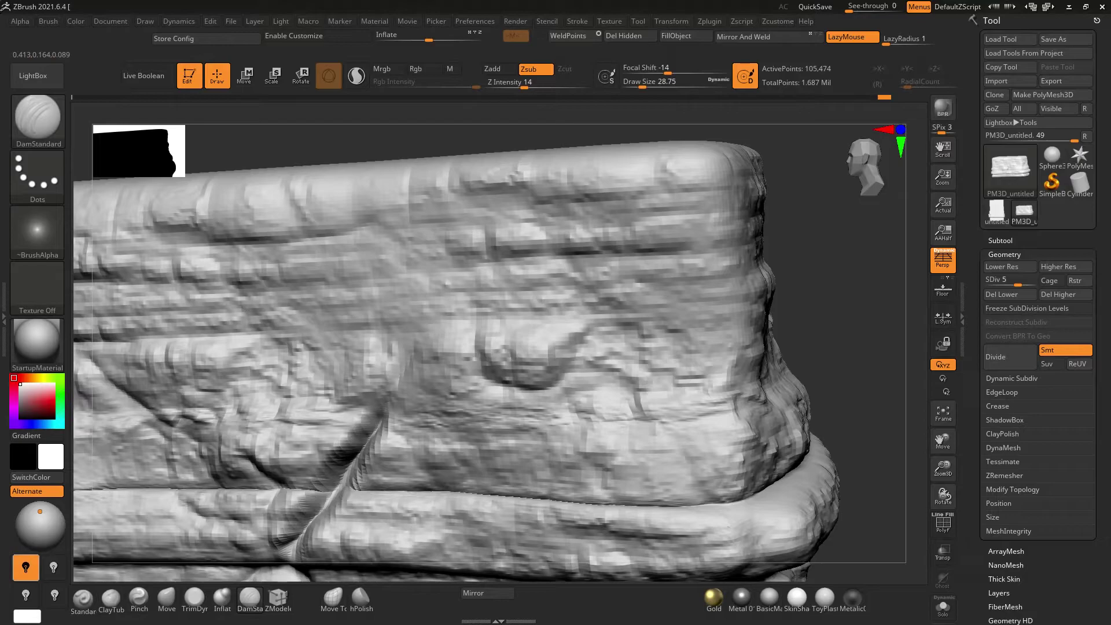
key("ctrl+z")
left_click_drag(415, 352, 289, 419)
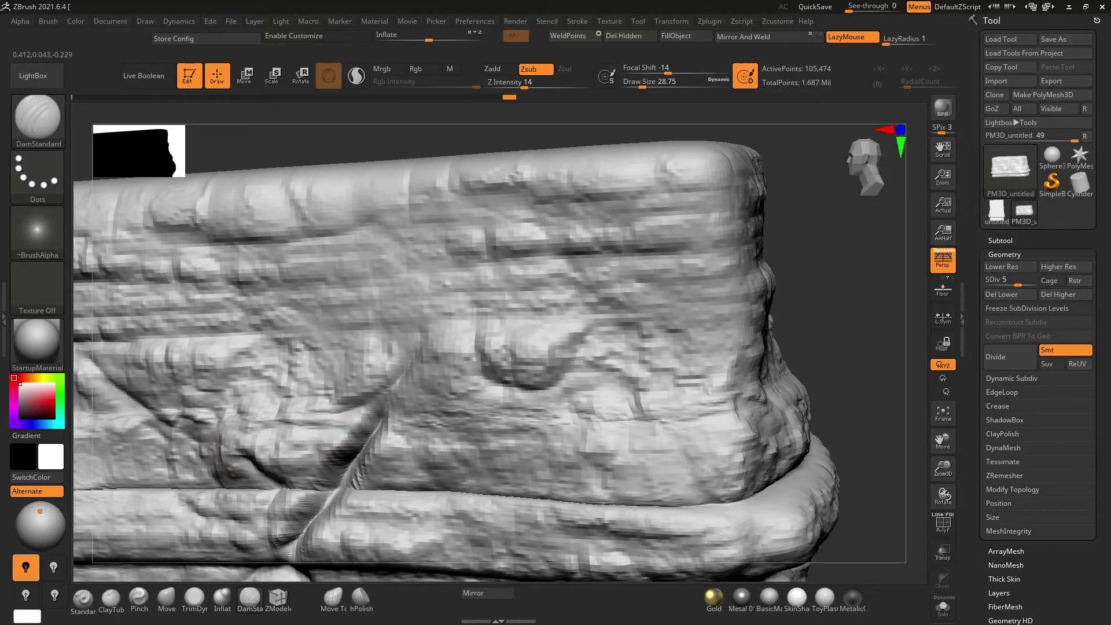
Smooth the upper ridge of the lower roll
right_click_drag(385, 533, 371, 396, "alt")
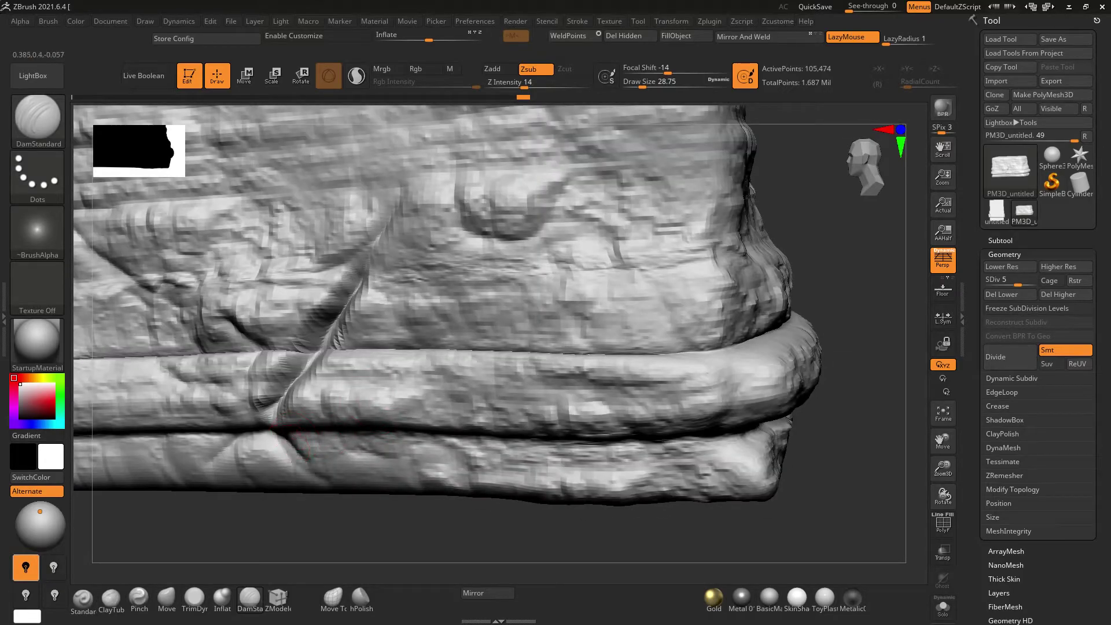
left_click_drag(348, 469, 310, 390)
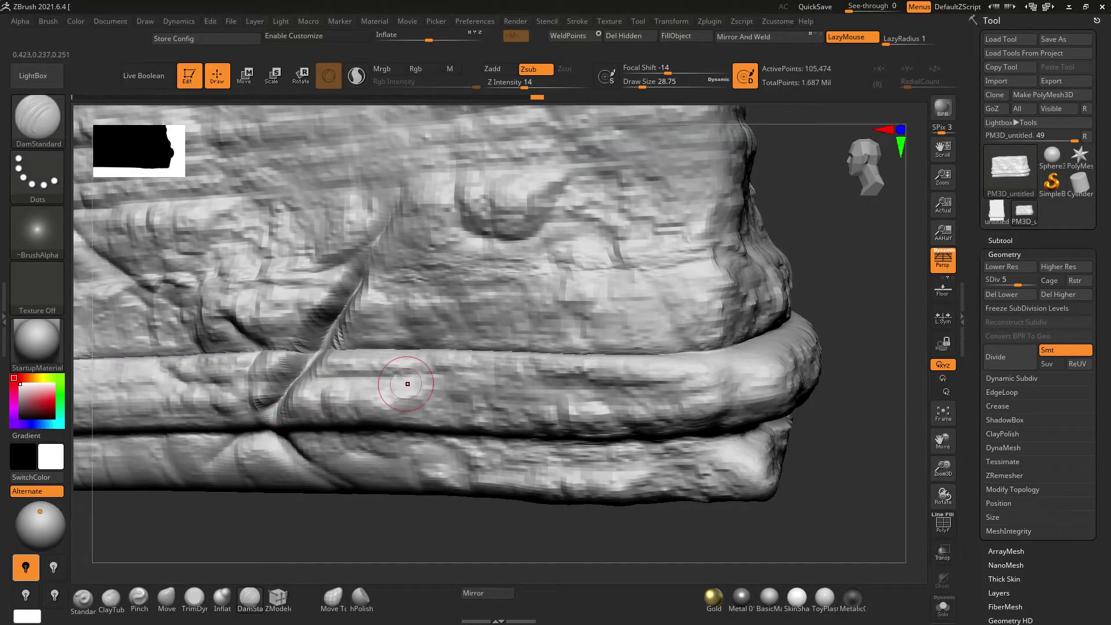
mouse_move(673, 374)
left_mouse_down("shift")
mouse_move(521, 387)
mouse_move(776, 399)
left_mouse_up("shift")
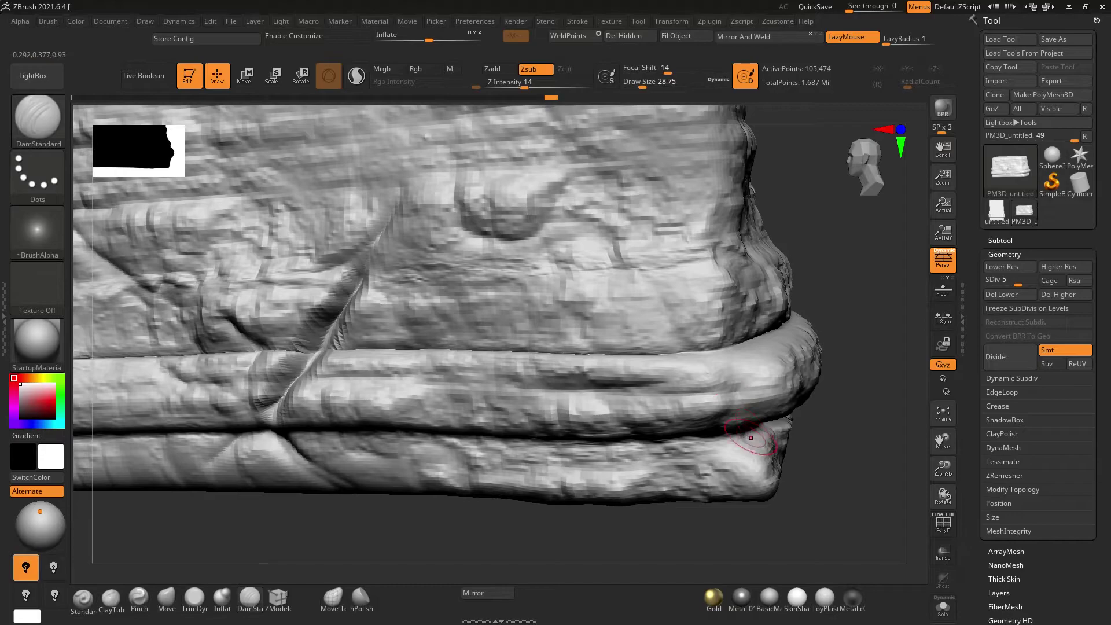
right_click_drag(625, 469, 759, 423)
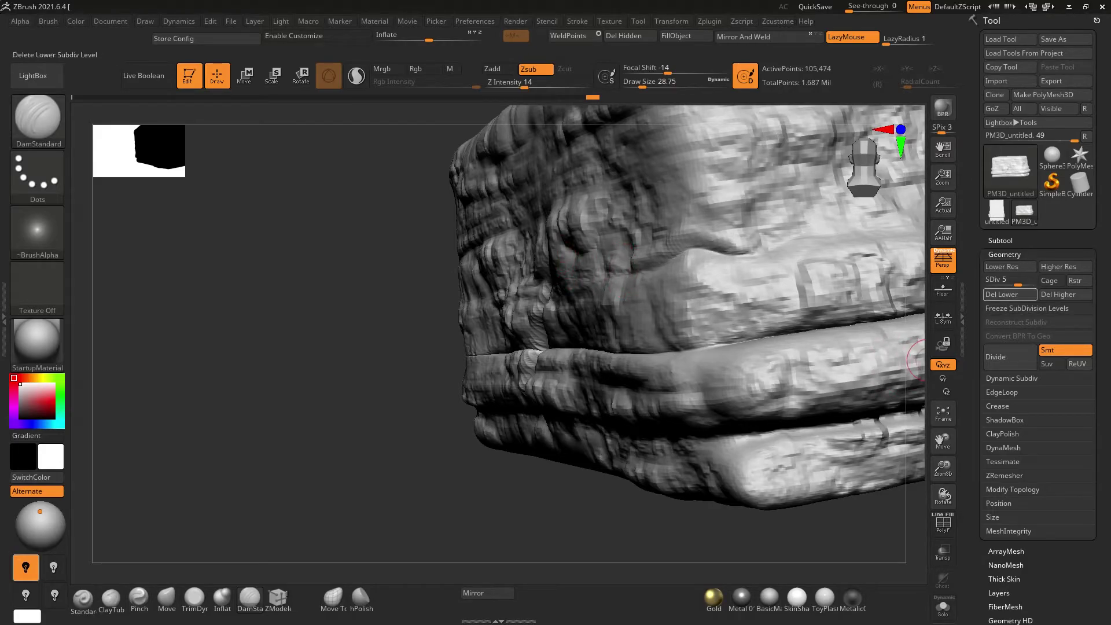
Orbit and zoom around the level-7 rock to inspect its stone texture and diagonal crack
mouse_move(627, 397)
right_mouse_down()
mouse_move(732, 309)
mouse_move(784, 315)
right_mouse_up()
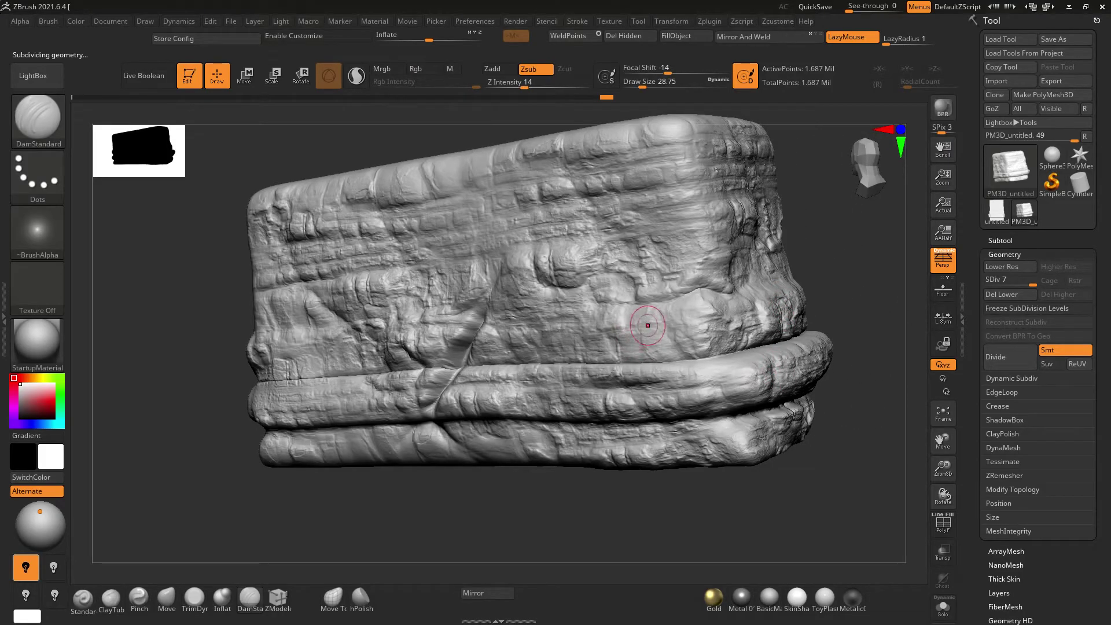
right_click_drag(647, 325, 686, 310)
right_click_drag(624, 350, 745, 350)
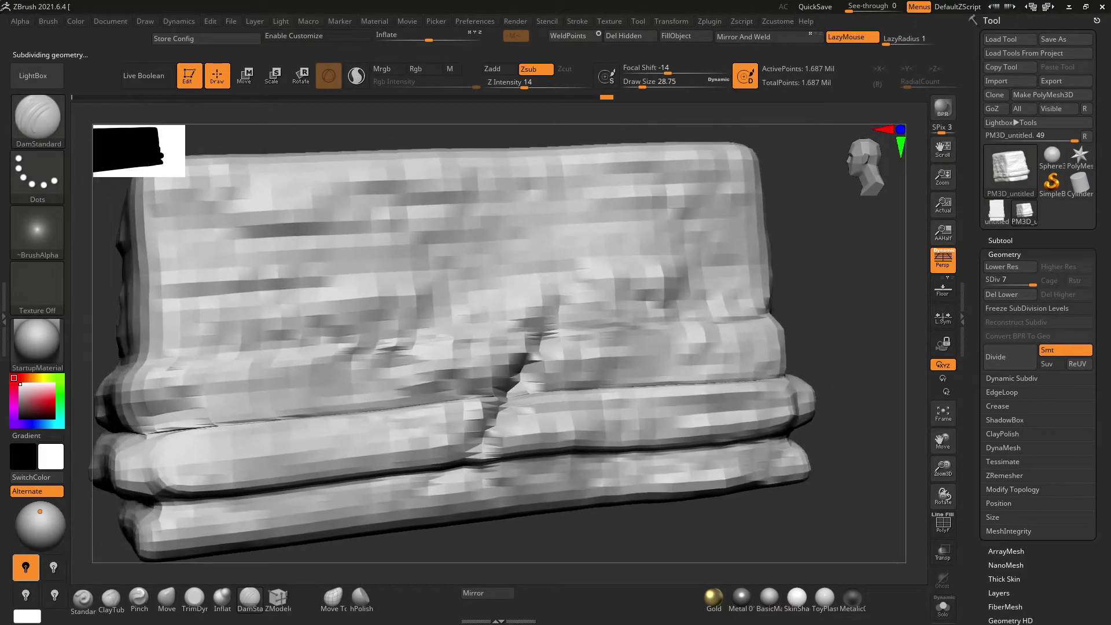
right_click_drag(649, 348, 810, 338)
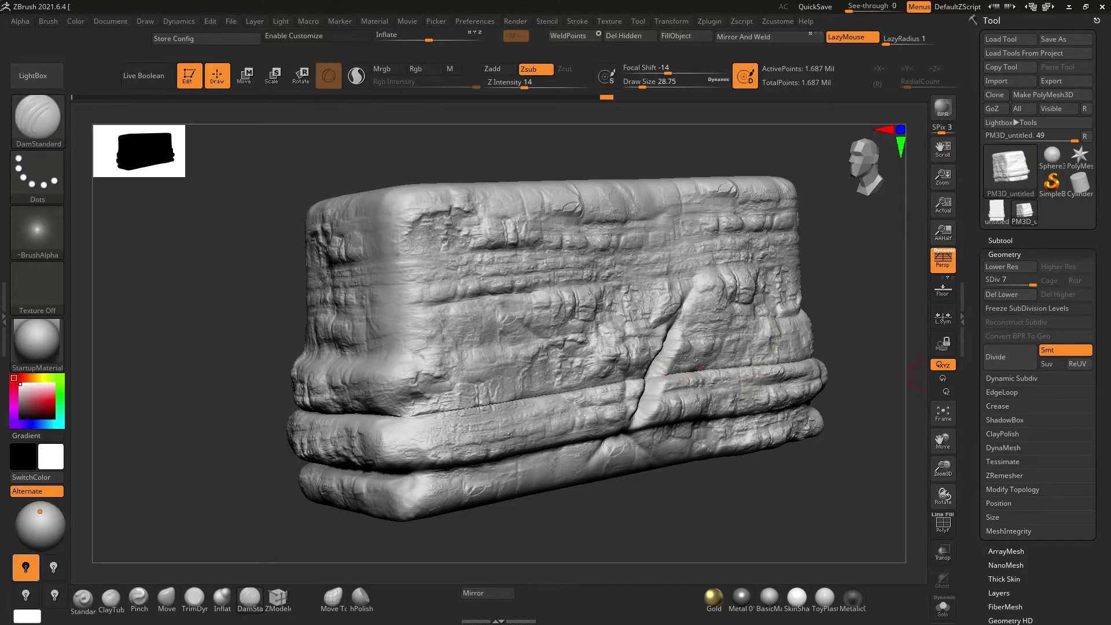
At a lower subdivision level, extend the crack through the lower band and set intensity to 28
key("shift+d")
key("shift+d")
key("shift+d")
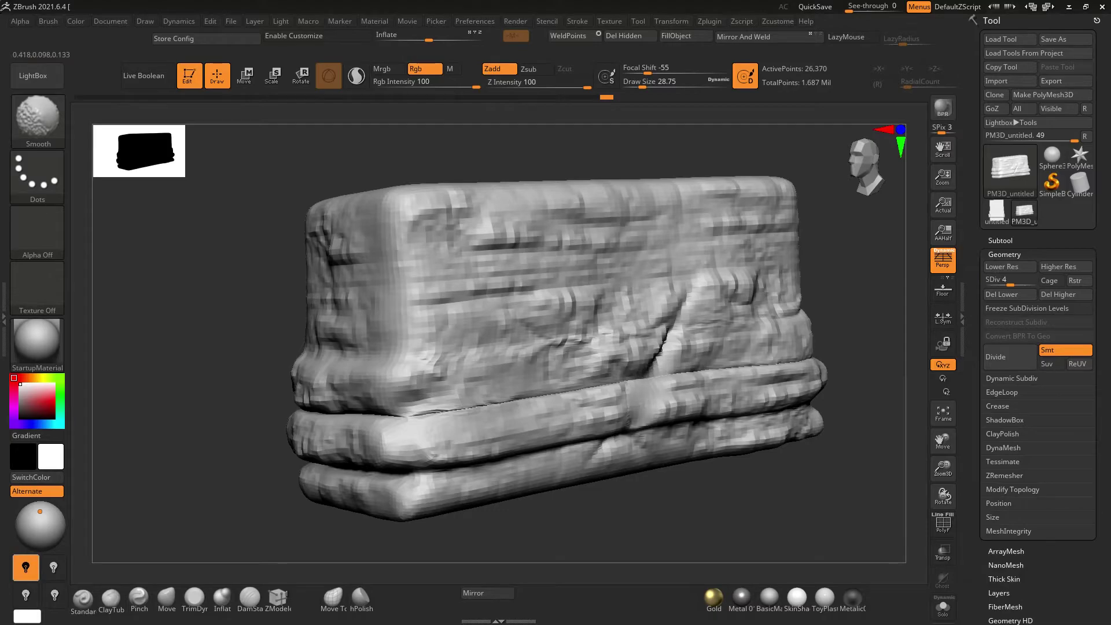
left_click_drag(683, 321, 637, 411)
type("u28")
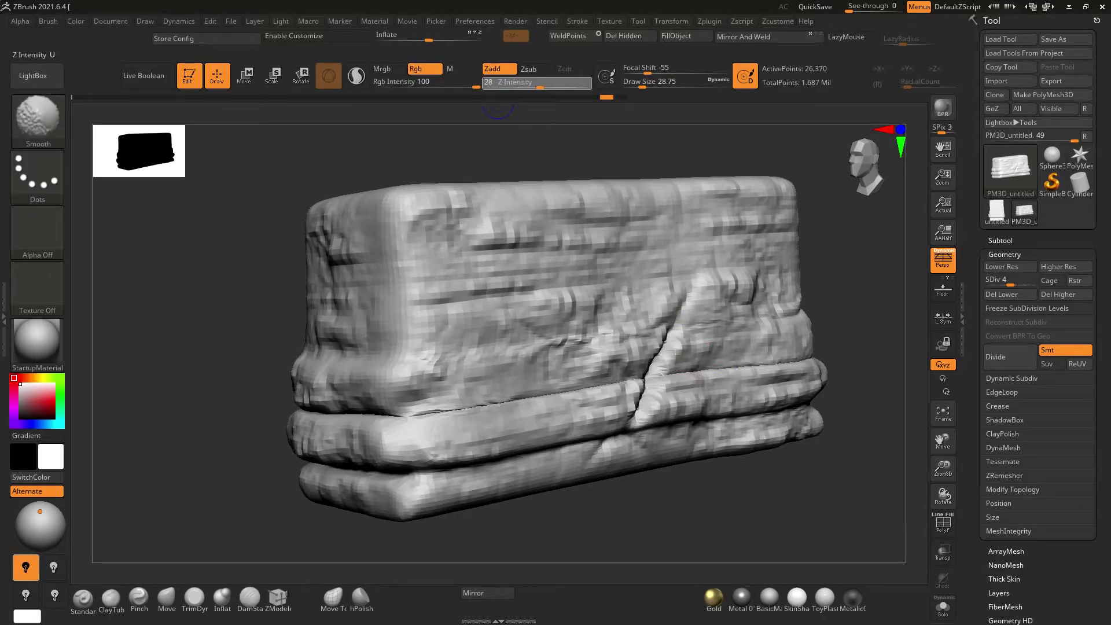
key("Return")
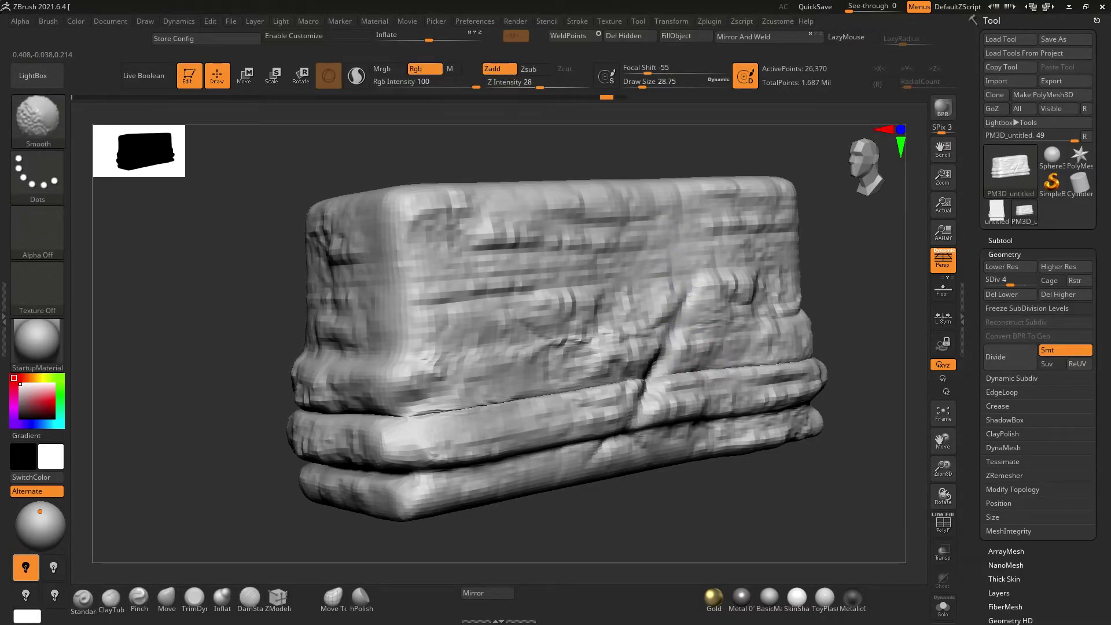
Switch to DamStandard, turn the rock frontal, and set its subdivision level to 4
key("b")
key("d")
key("s")
right_click_drag(654, 451, 639, 461)
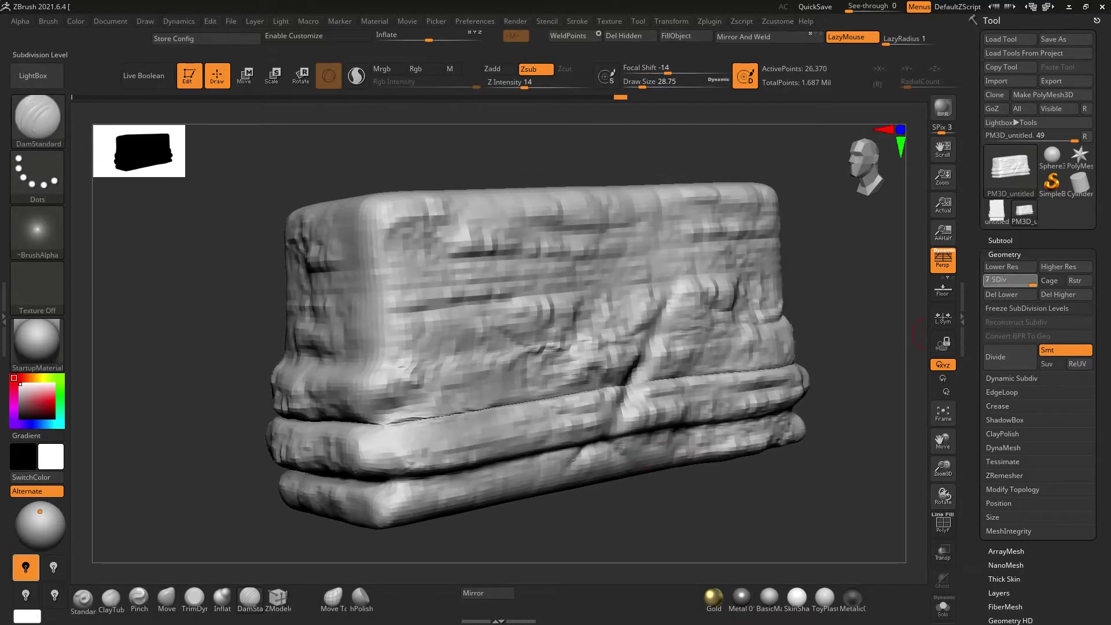
mouse_move(721, 478)
right_mouse_down()
mouse_move(666, 521)
mouse_move(691, 514)
mouse_move(634, 485)
right_mouse_up()
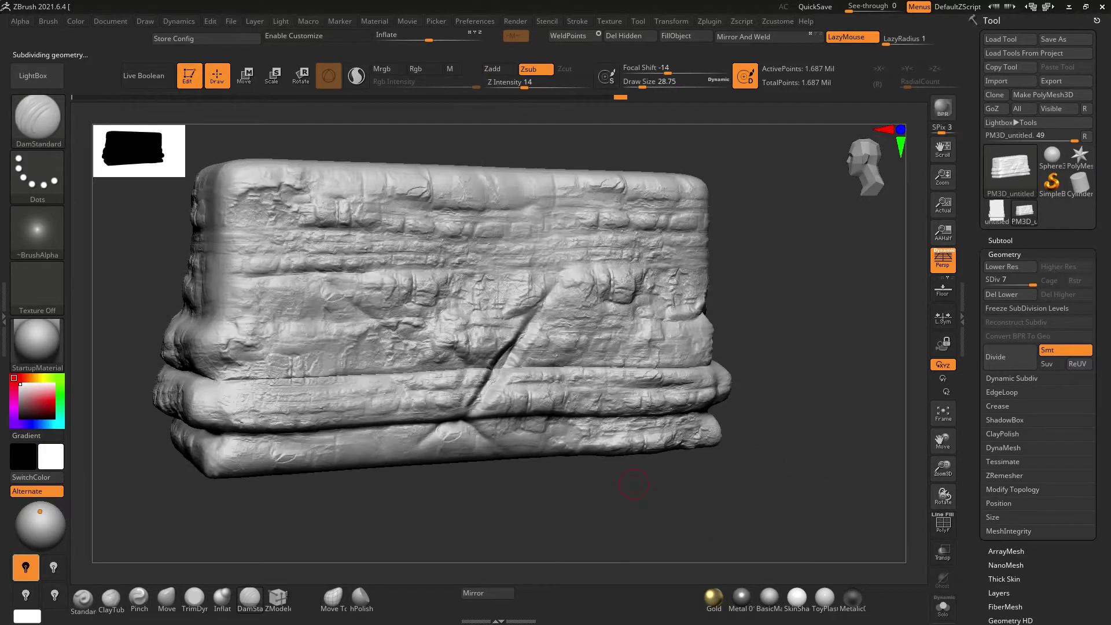
type("4")
key("Return")
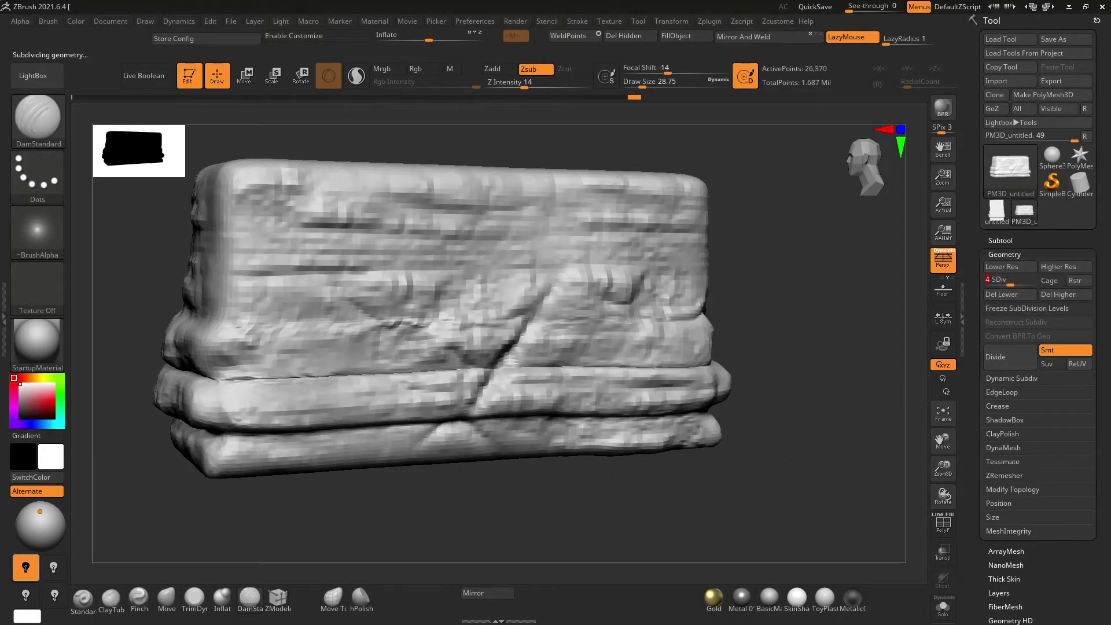
Switch to the Move brush at size about 262 and undo the sag in the lower bands
key("b")
key("m")
key("v")
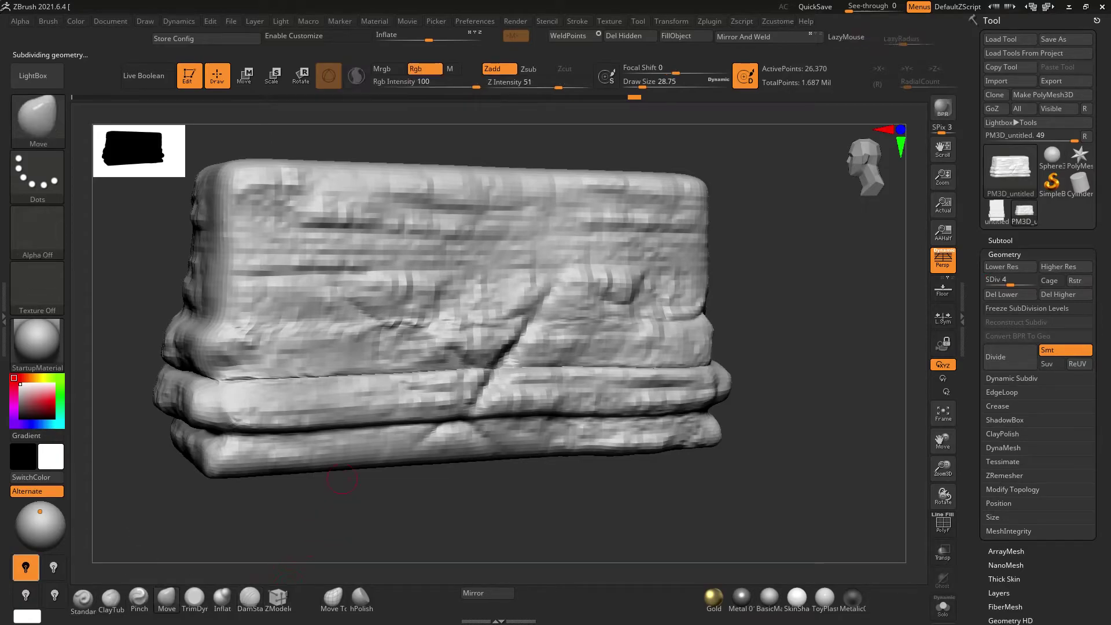
key("s")
mouse_move(353, 408)
left_mouse_down()
mouse_move(389, 408)
mouse_move(394, 428)
left_mouse_up()
key("ctrl+z")
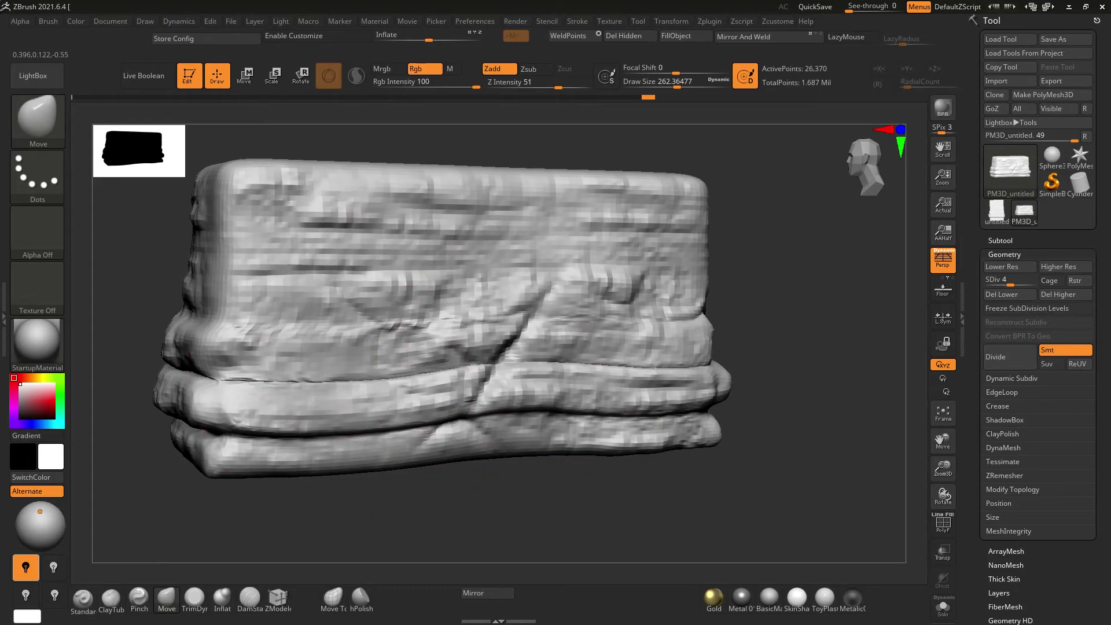
Push the upper front face, reshape the upper-left and left areas, and bulge the left face outward
left_click_drag(322, 199, 312, 220)
left_click_drag(370, 249, 382, 261)
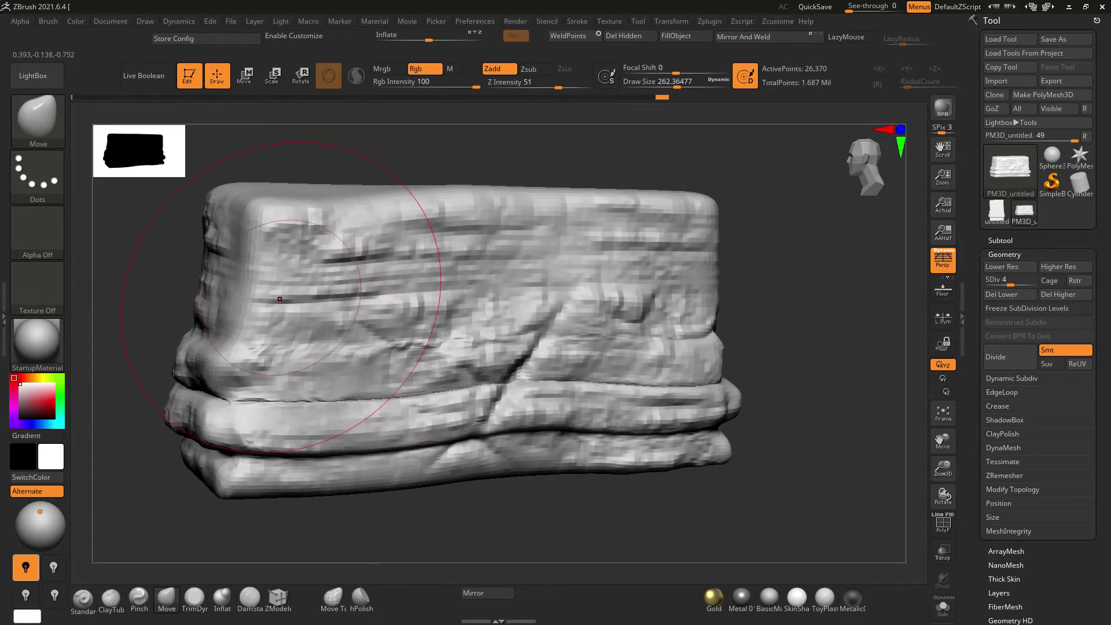
left_click_drag(249, 284, 260, 322)
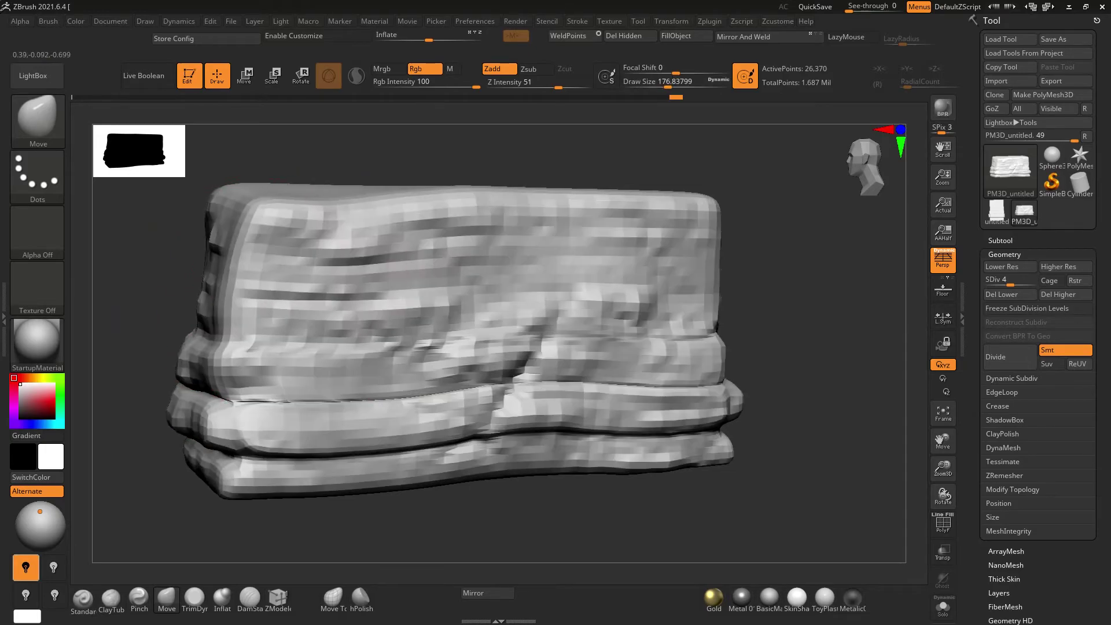
right_click_drag(260, 322, 298, 222)
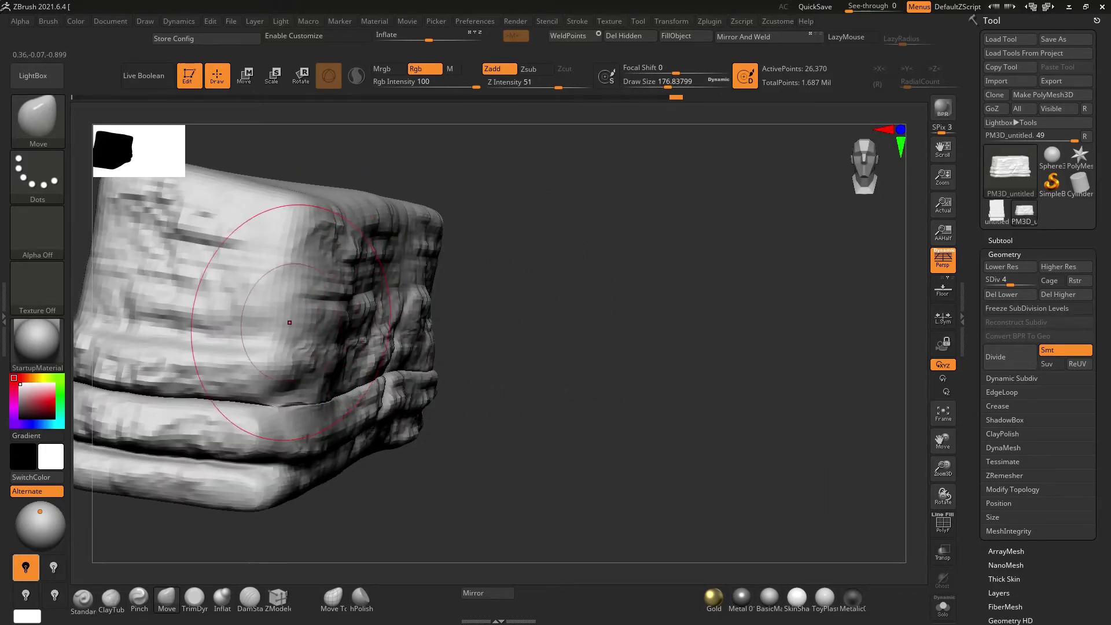
left_click_drag(174, 249, 162, 253)
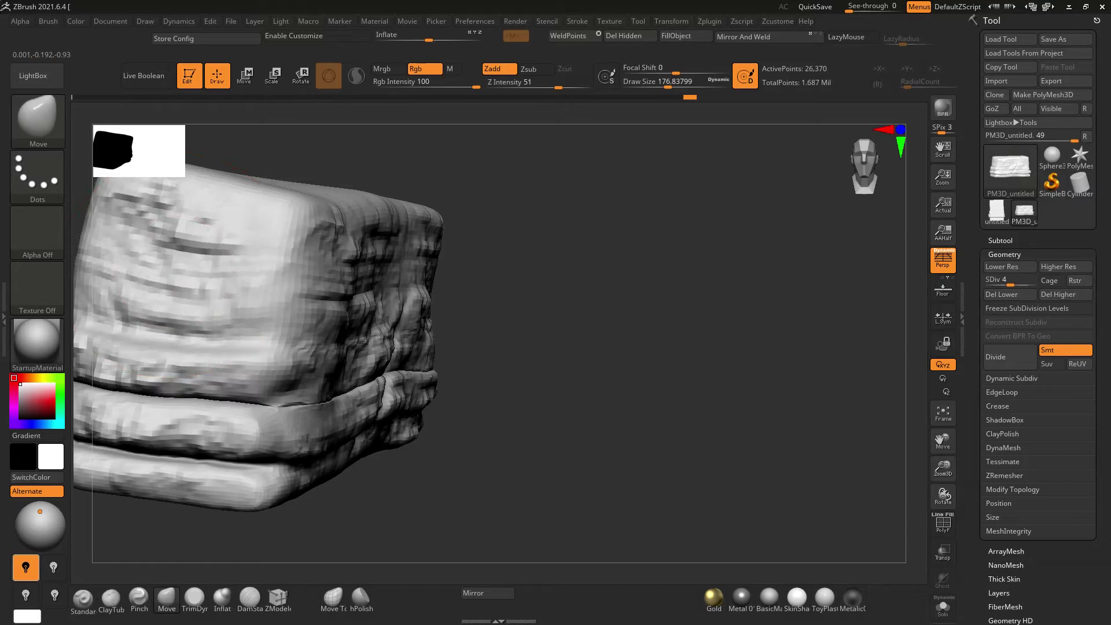
Push the front-right centre, smooth the top, lower bands and left face, then return to top subdivision
mouse_move(176, 268)
right_mouse_down()
mouse_move(116, 272)
mouse_move(558, 273)
right_mouse_up()
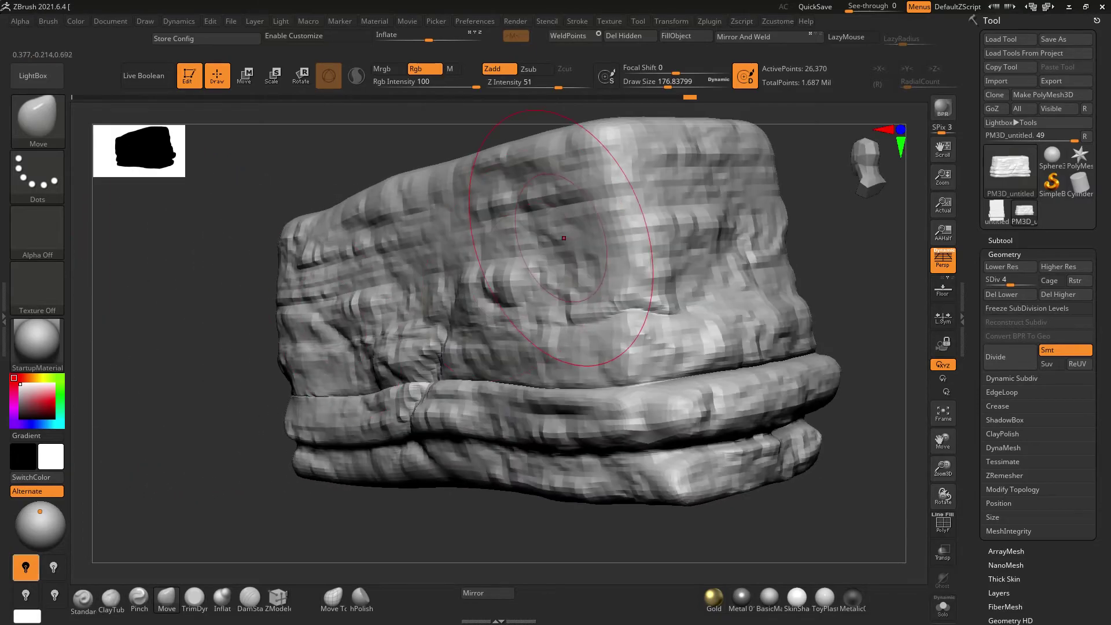
mouse_move(558, 273)
left_mouse_down()
mouse_move(579, 248)
mouse_move(818, 229)
left_mouse_up()
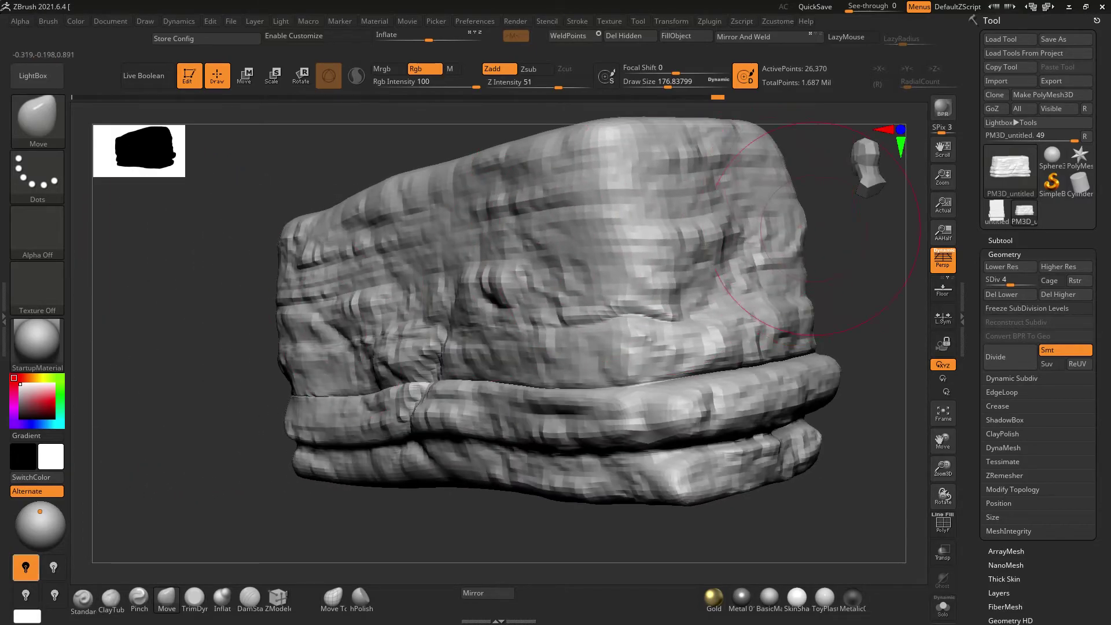
mouse_move(723, 173)
left_mouse_down("shift")
mouse_move(596, 220)
mouse_move(579, 243)
left_mouse_up("shift")
left_click_drag(753, 301, 695, 416, "shift")
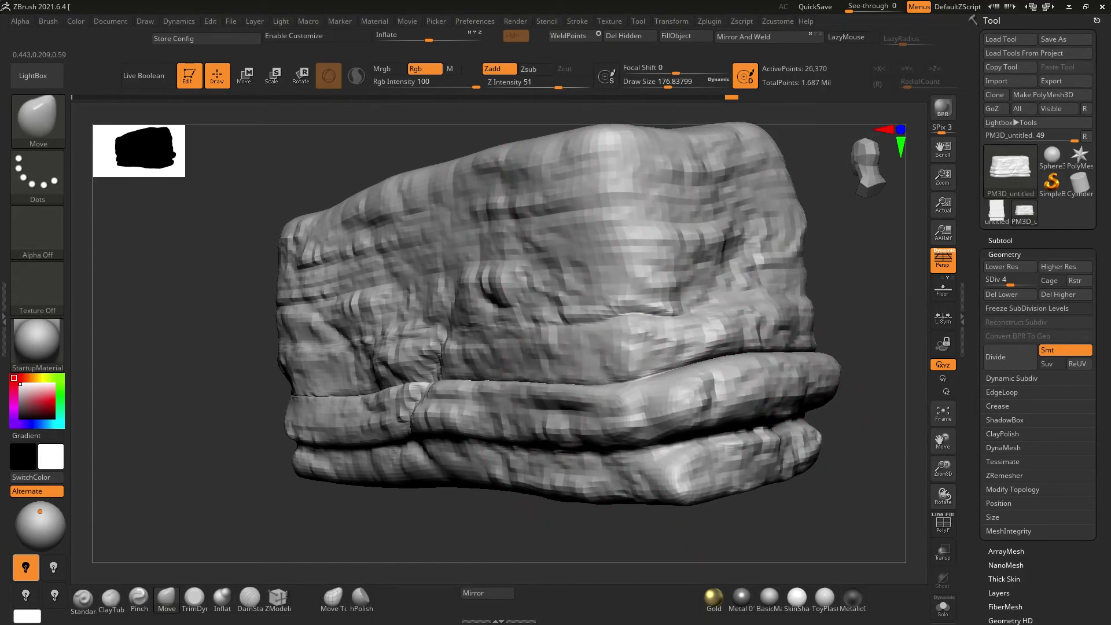
mouse_move(573, 476)
right_mouse_down()
mouse_move(548, 380)
mouse_move(702, 412)
right_mouse_up()
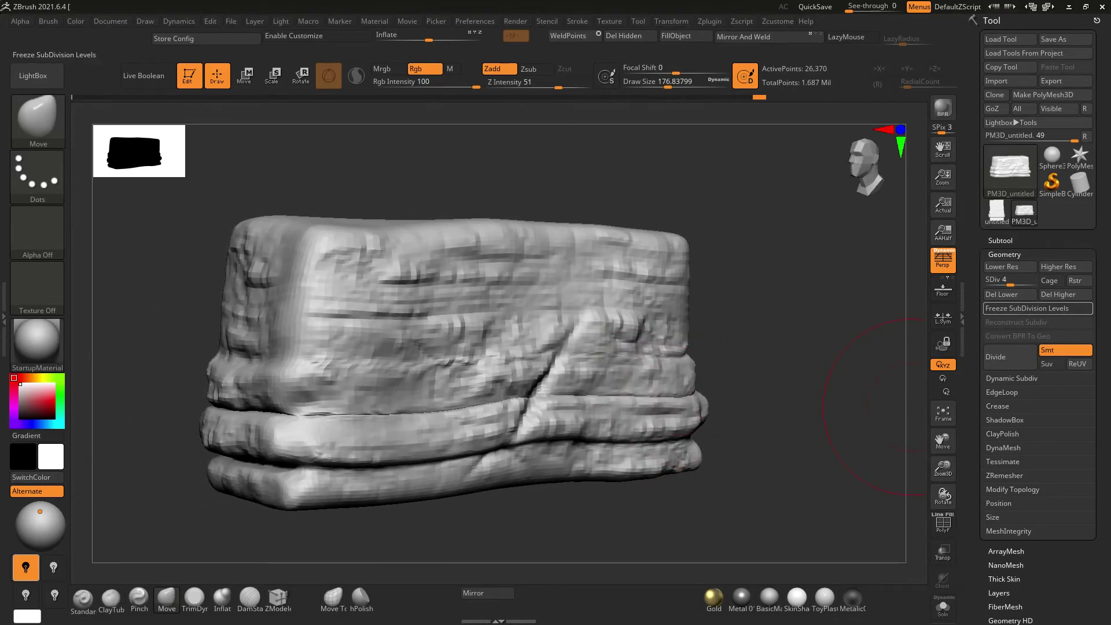
left_click_drag(202, 313, 243, 289, "shift")
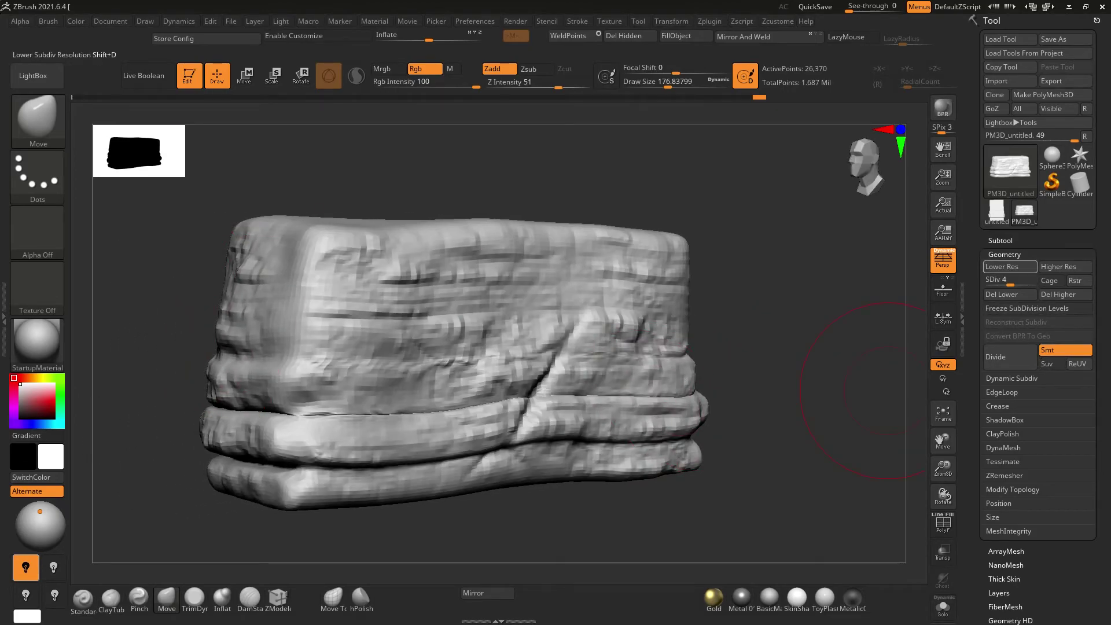
key("d")
key("d")
key("d")
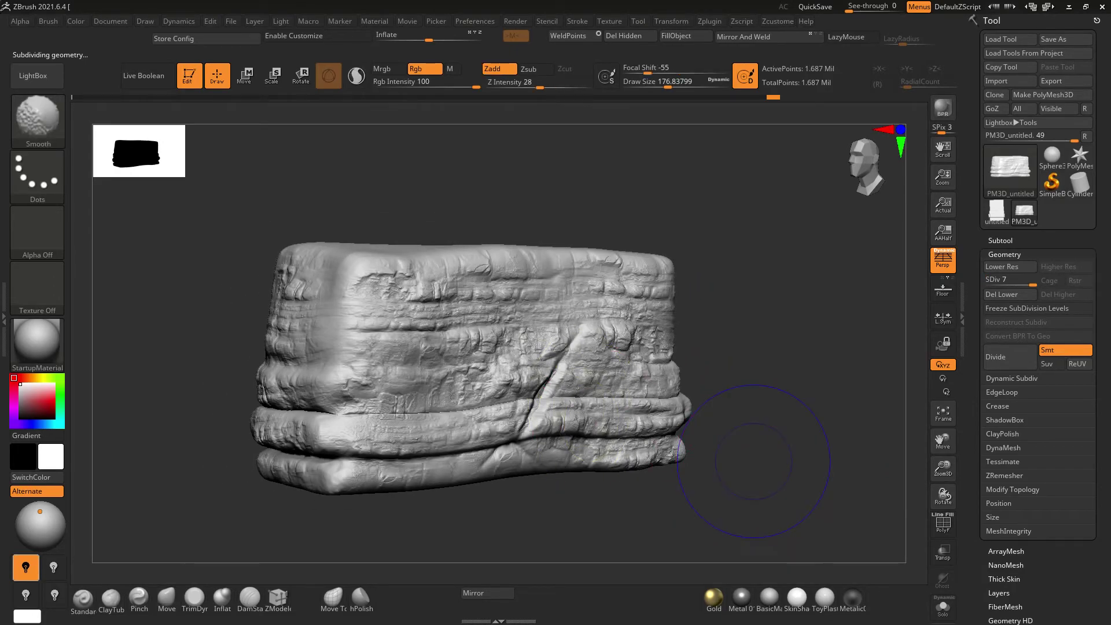
right_click_drag(743, 484, 808, 265, "shift")
Load a fresh Sphere3D and convert it into an editable PolyMesh3D
left_click(1052, 155)
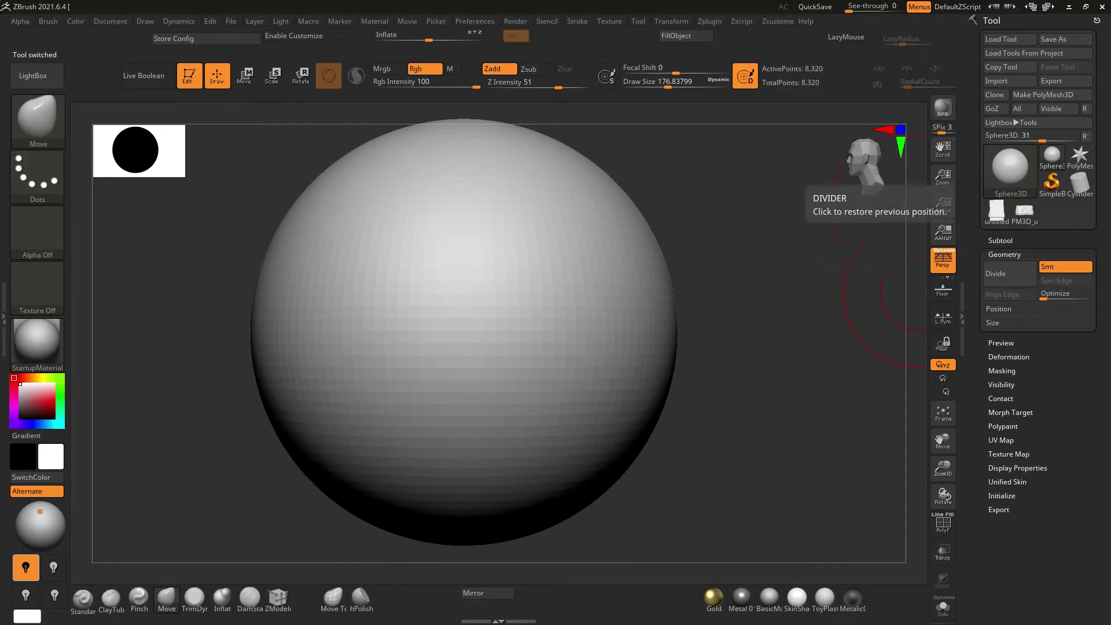
right_click_drag(376, 141, 379, 145, "alt")
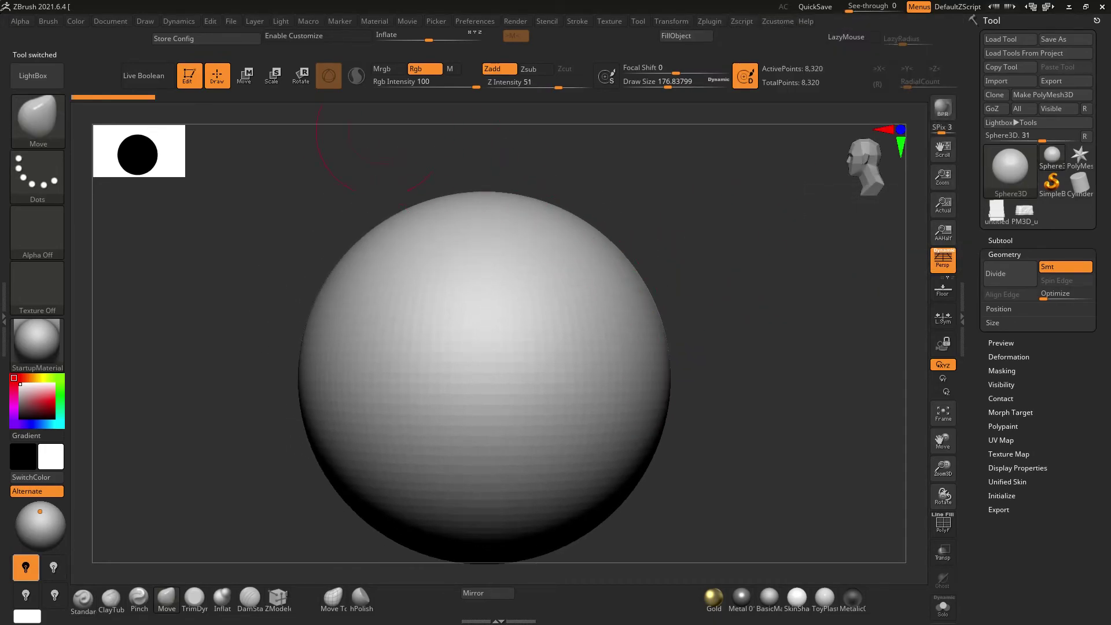
left_click(1051, 94)
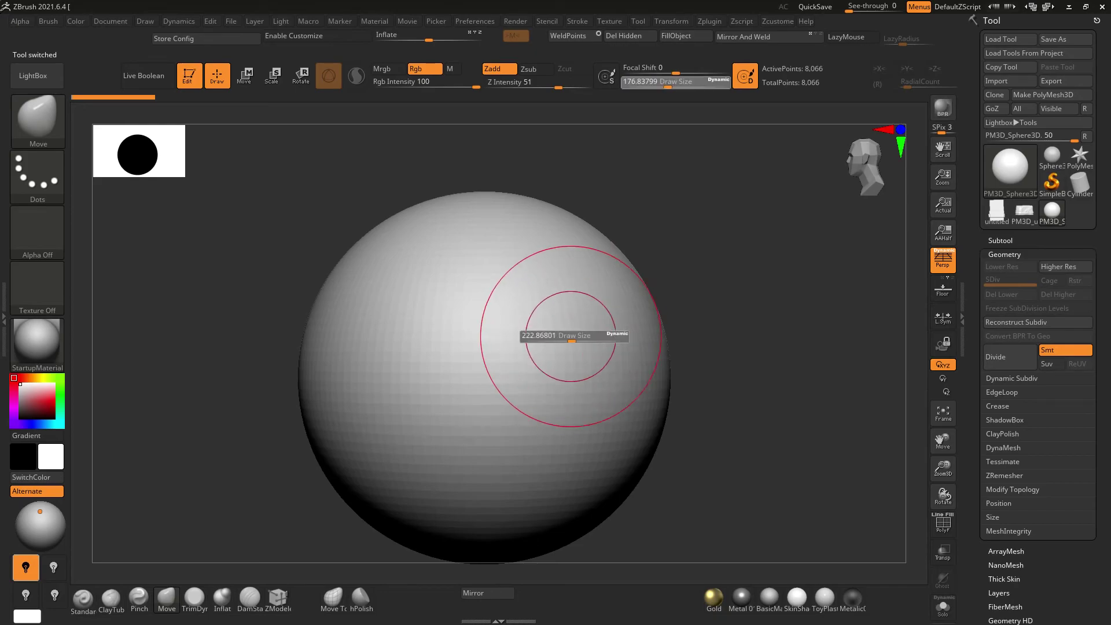
Rotate the Transpose gizmo and scale the sphere sideways into a broad, flat horizontal ellipsoid
key("w")
right_click_drag(445, 382, 446, 365, "ctrl")
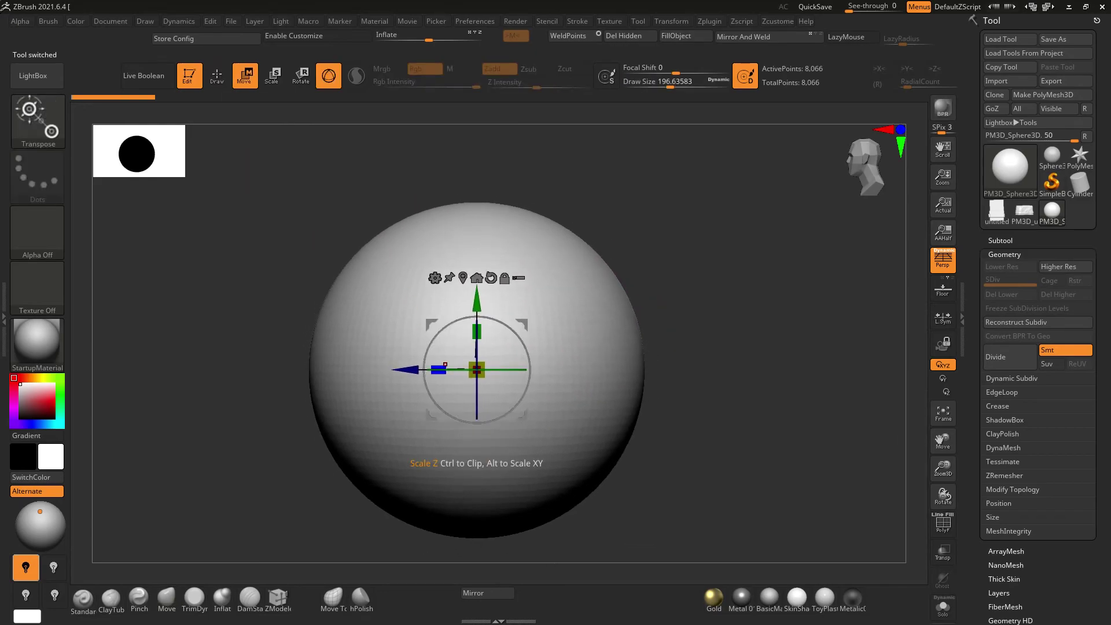
left_click_drag(439, 369, 405, 369)
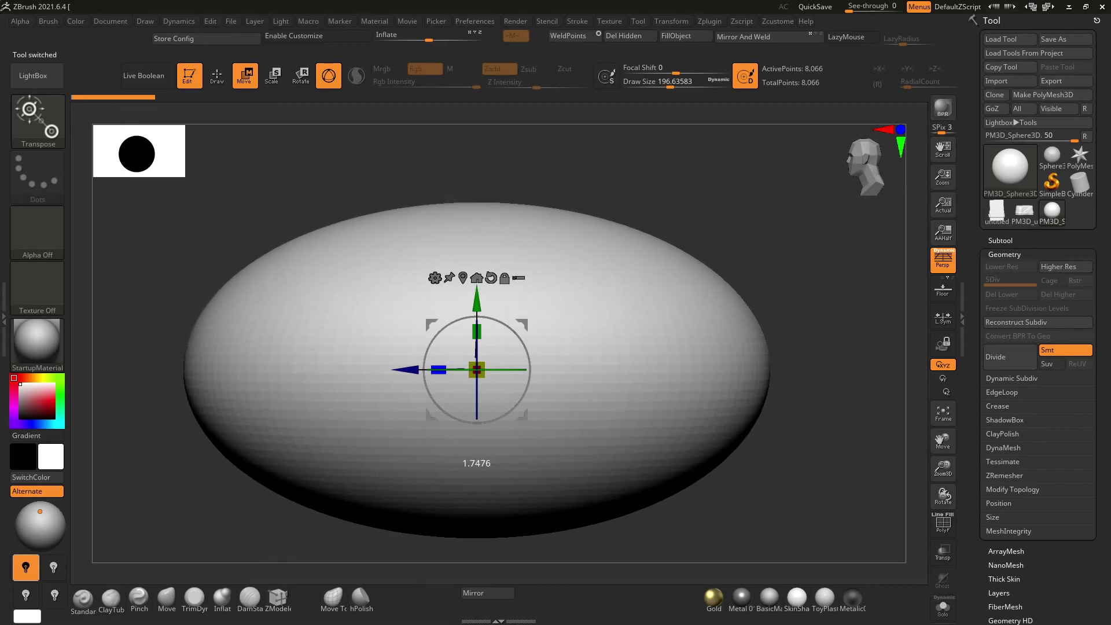
mouse_move(406, 369)
left_mouse_down()
mouse_move(423, 369)
mouse_move(412, 369)
left_mouse_up()
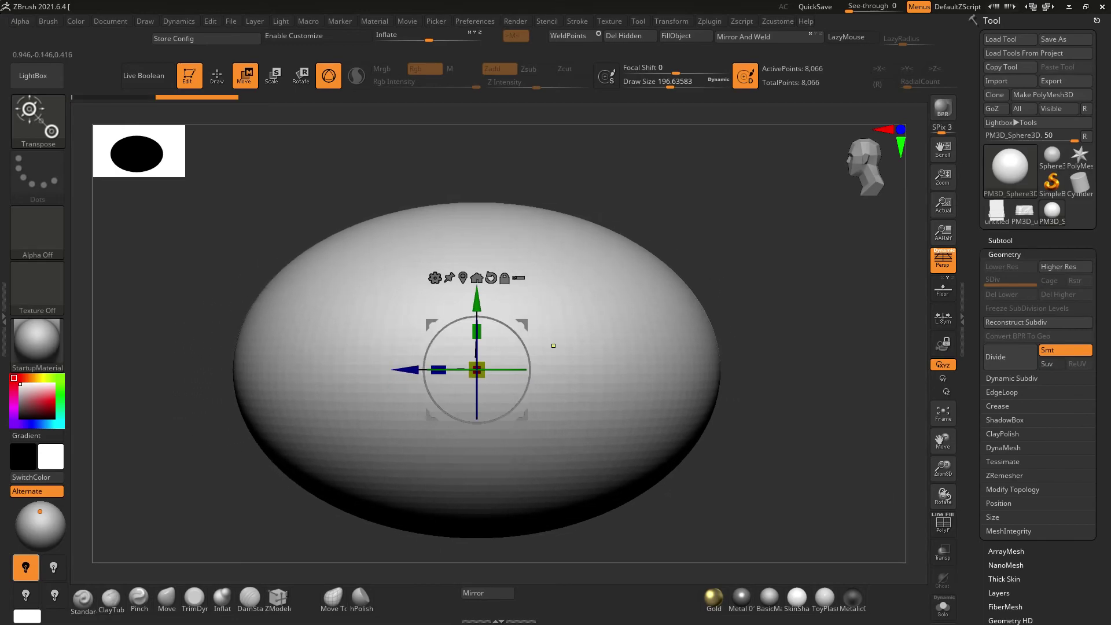
key("ctrl+z")
left_click_drag(483, 317, 529, 367)
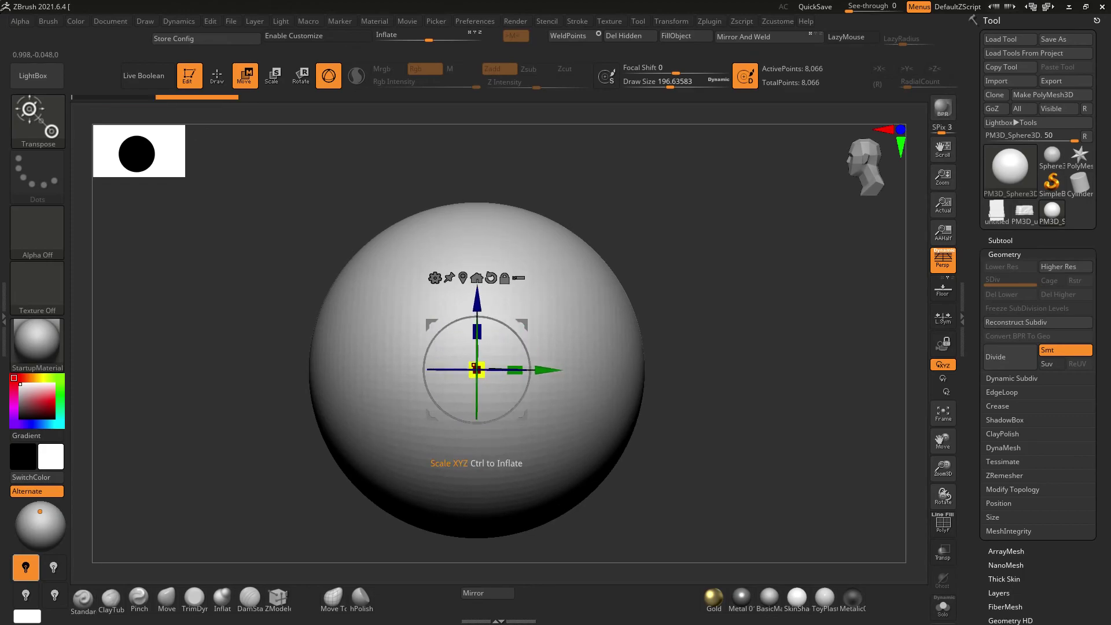
left_click_drag(511, 365, 684, 374)
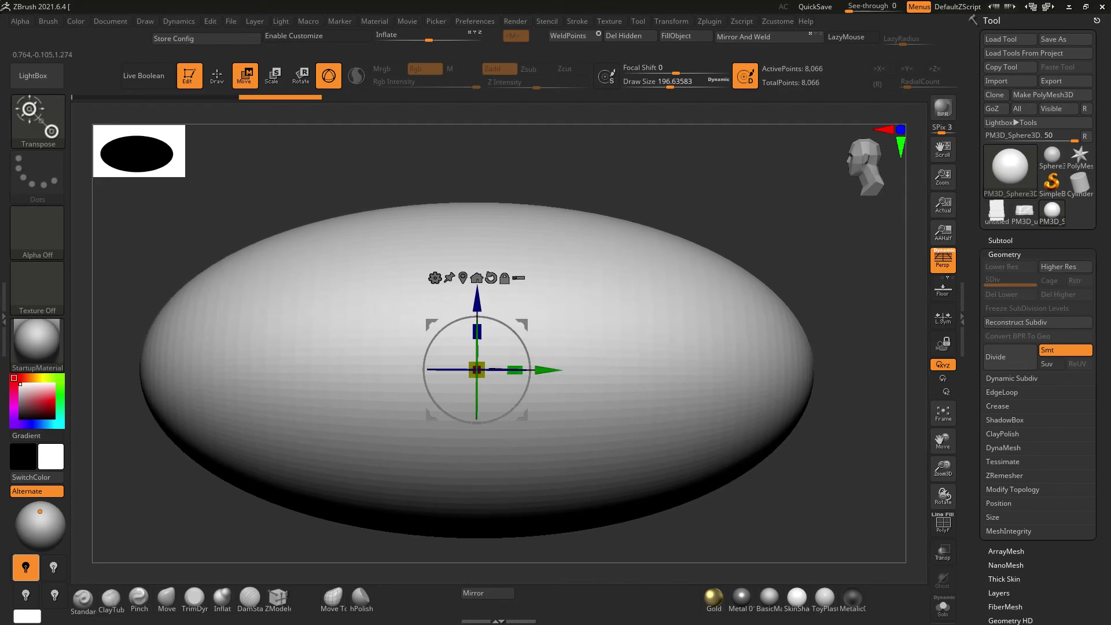